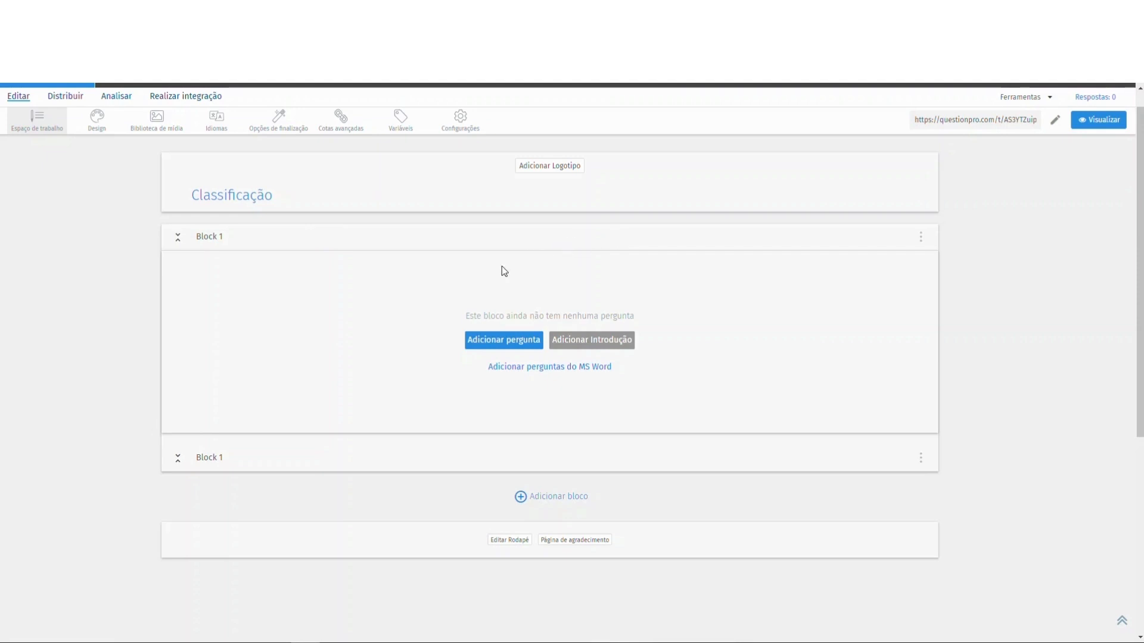
- Add a Ranking question to the empty block and set its text to "Ordene os esportes de acordo com a sua preferência"
click(497, 351)
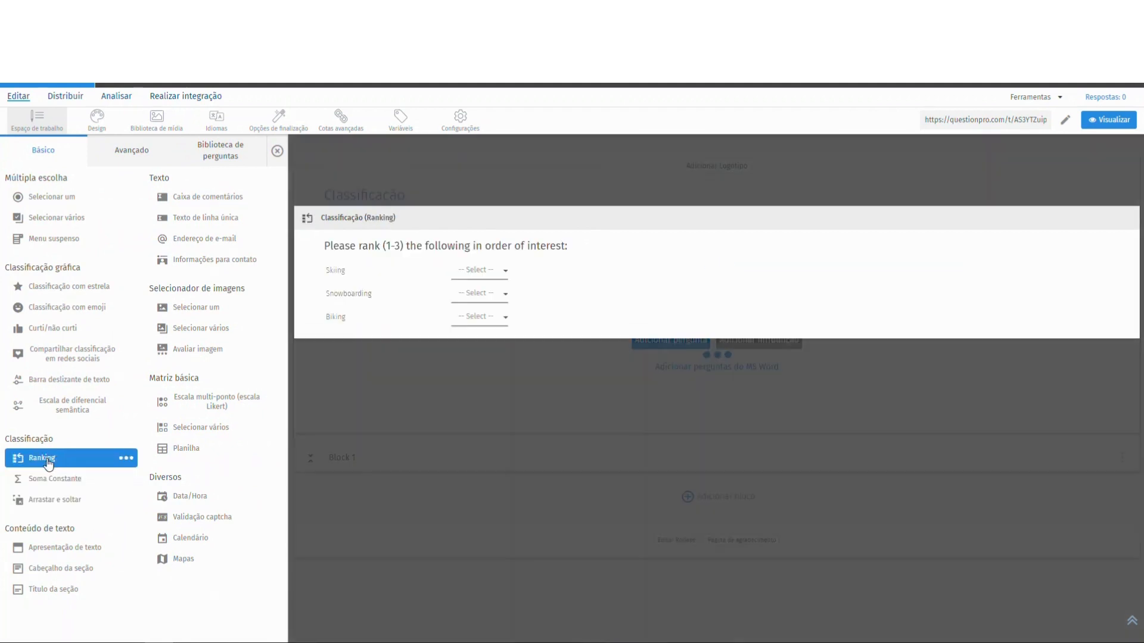
click(48, 464)
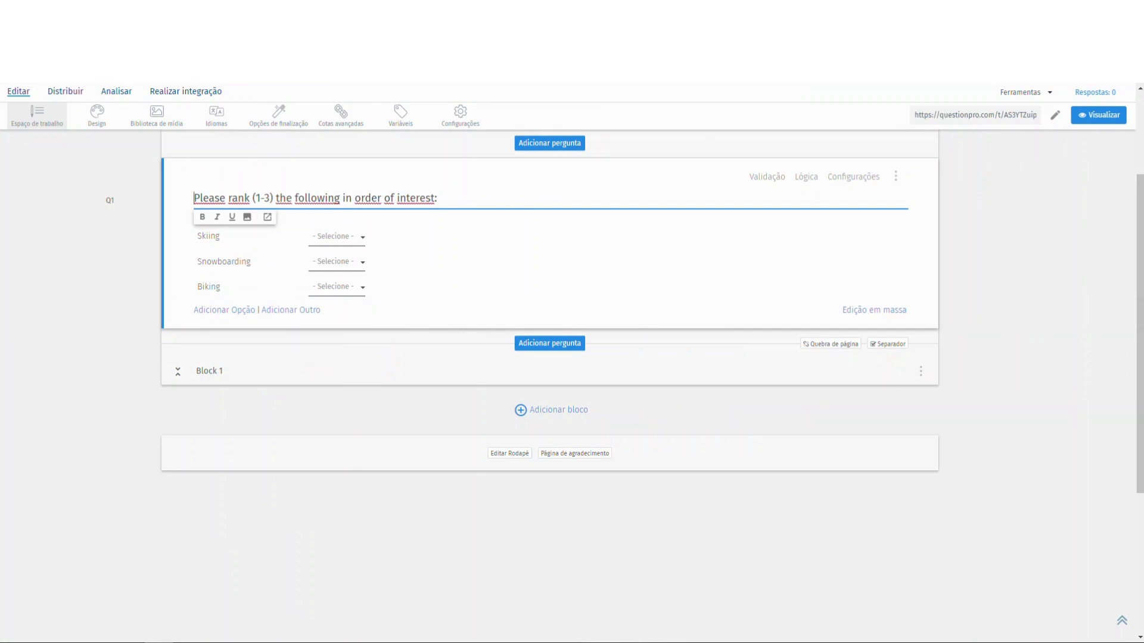
click(276, 642)
click(472, 196)
drag(472, 196, 193, 198)
text(Ordene os esportes de acordo com a sua preferência)
key(BackSpace)
click(125, 320)
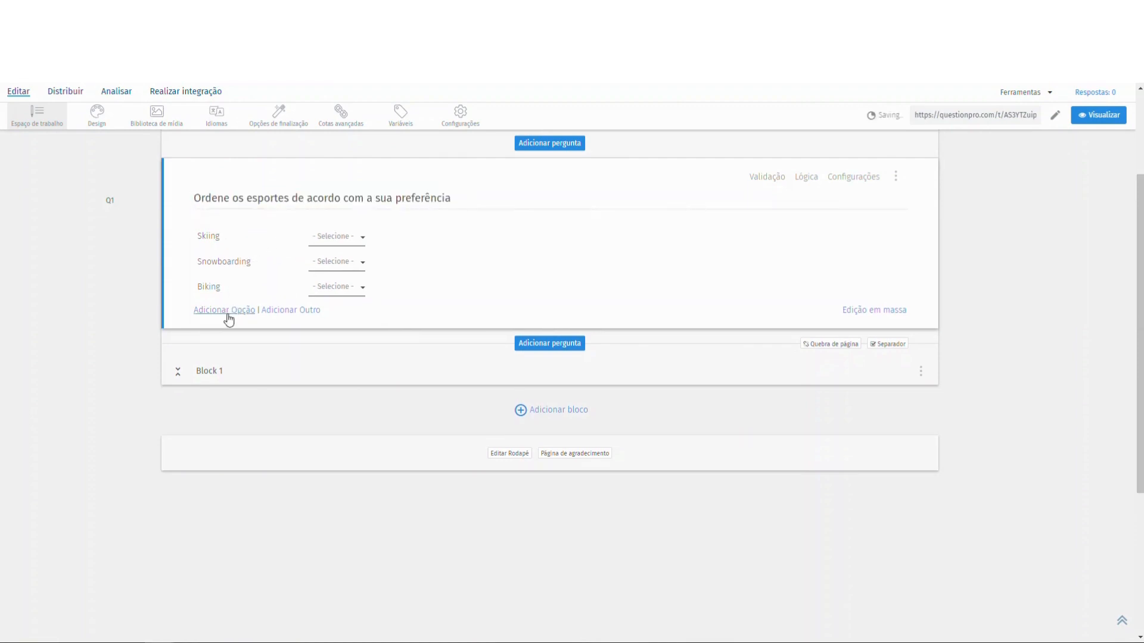
- Delete the Biking option from the ranking question and add a new option in its place
click(228, 289)
click(185, 306)
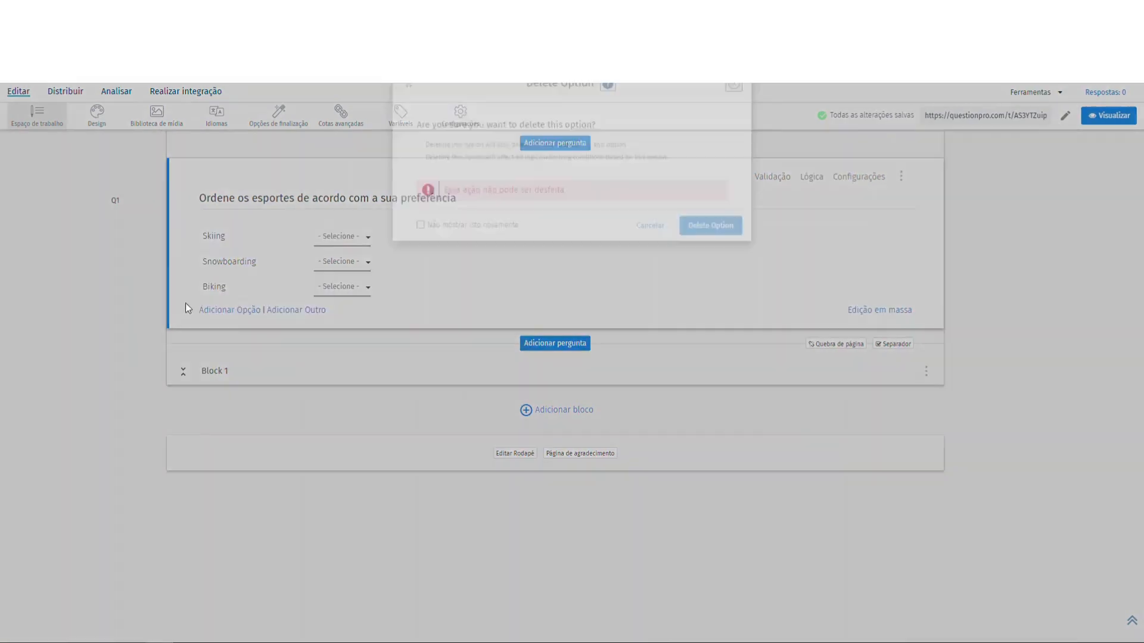
click(703, 258)
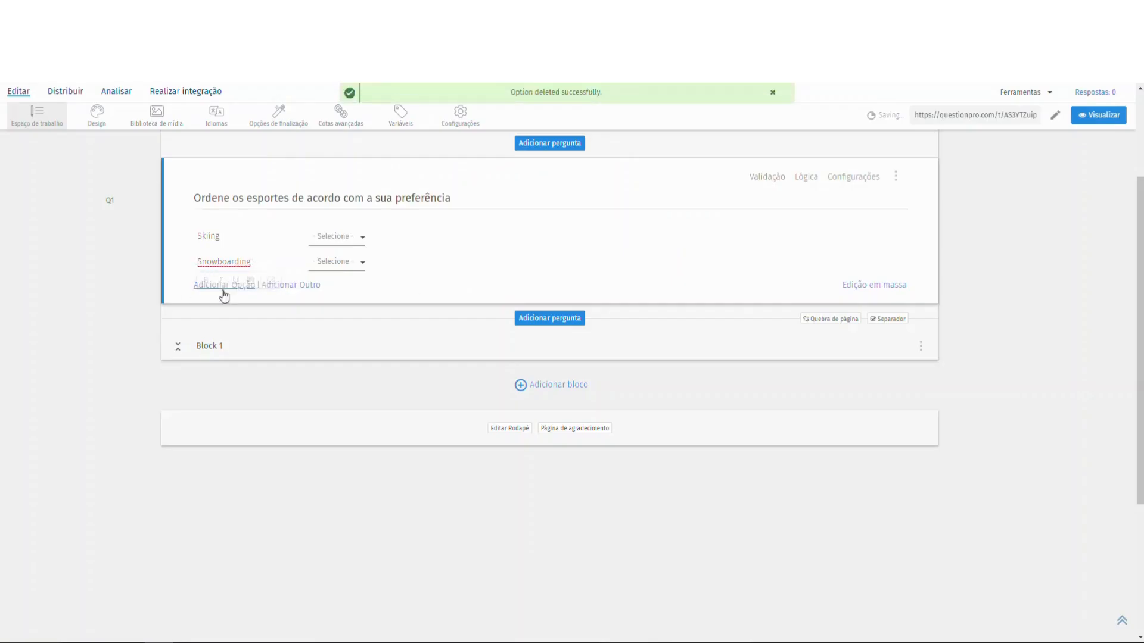
click(221, 285)
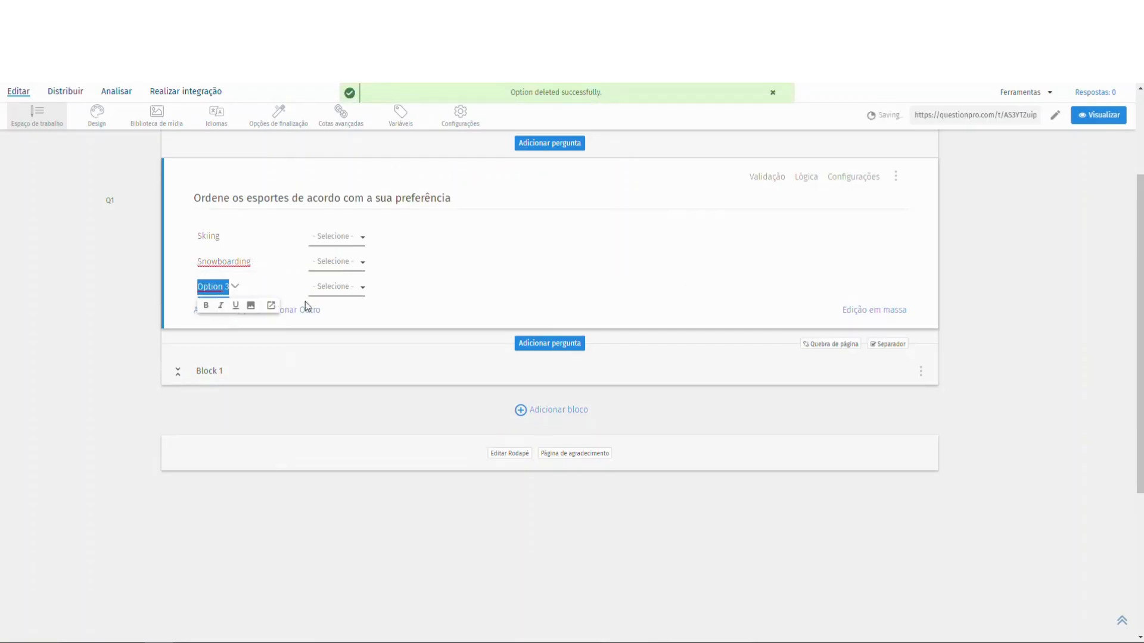
- Add an Other option to the ranking question and delete it again
click(293, 311)
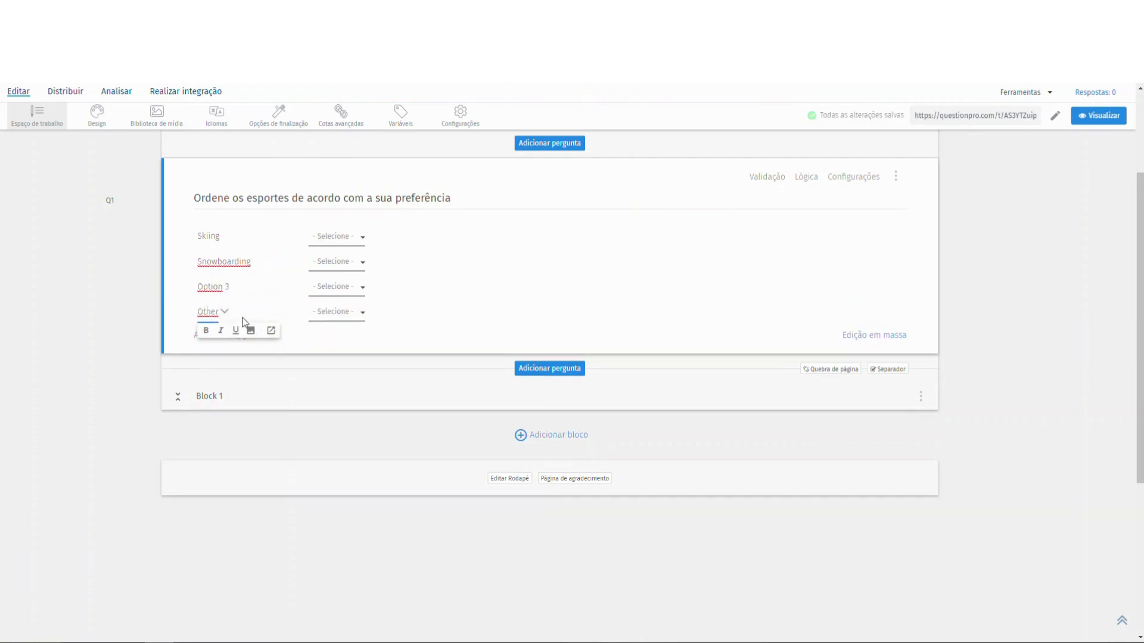
click(224, 312)
click(179, 349)
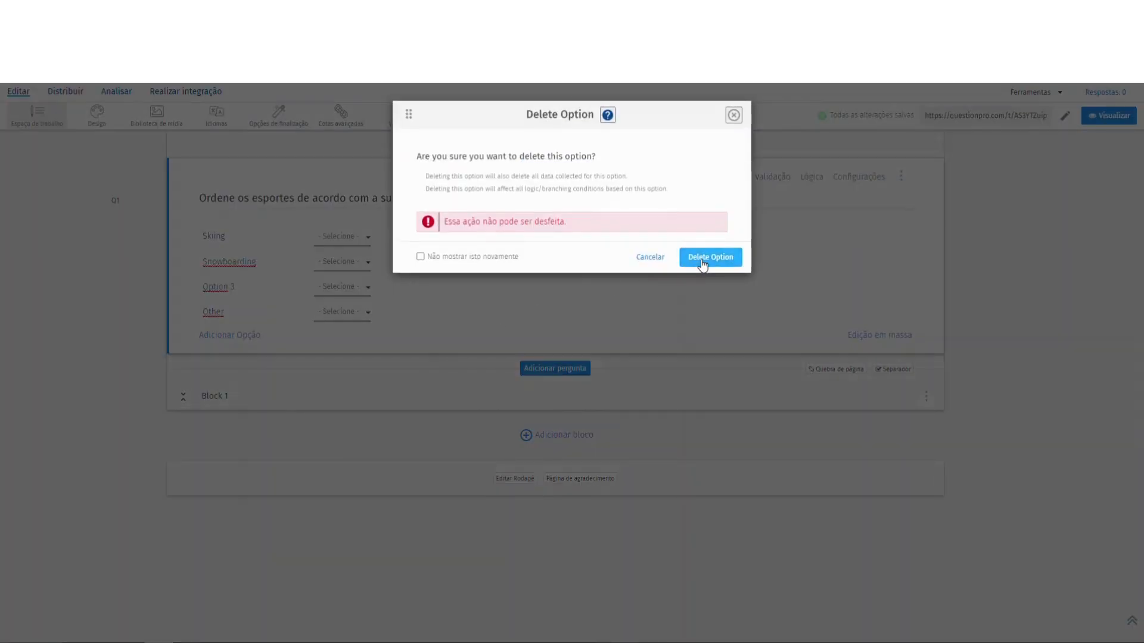
click(710, 252)
- Rename the Skiing option as Teste
click(216, 237)
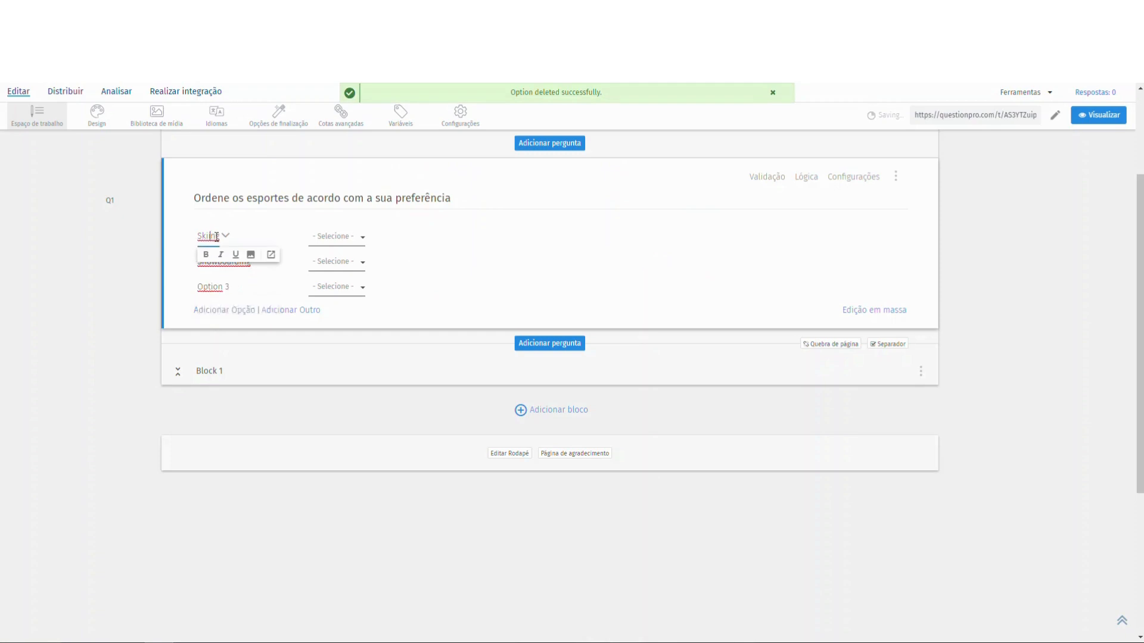
key(BackSpace)
key(BackSpace)
key(BackSpace)
key(BackSpace)
key(BackSpace)
key(BackSpace)
text(Teste)
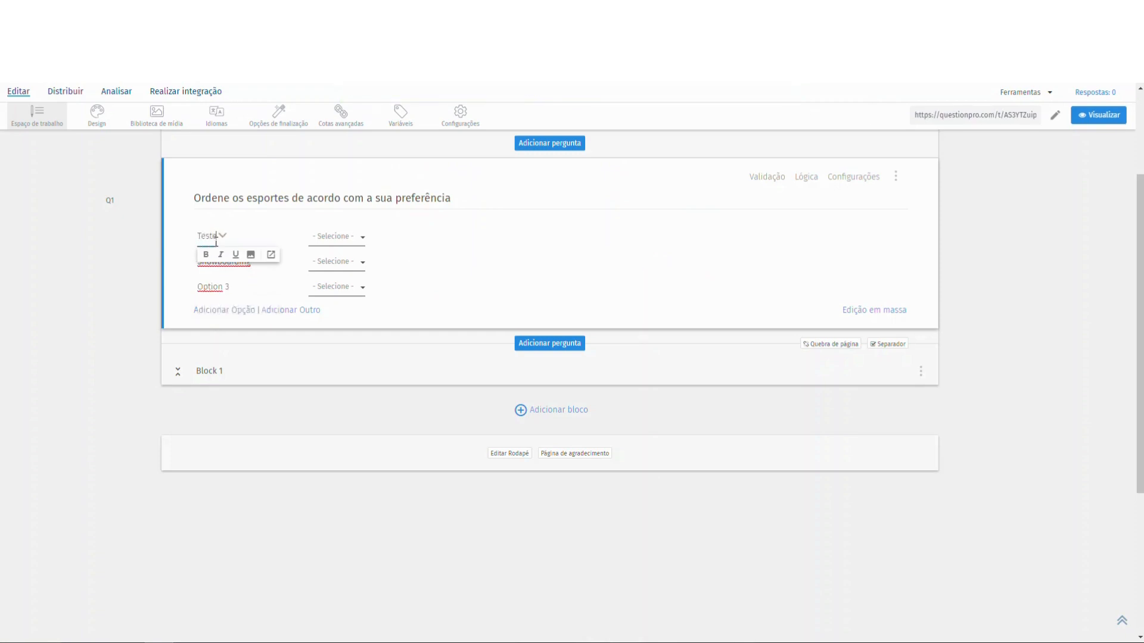
click(441, 245)
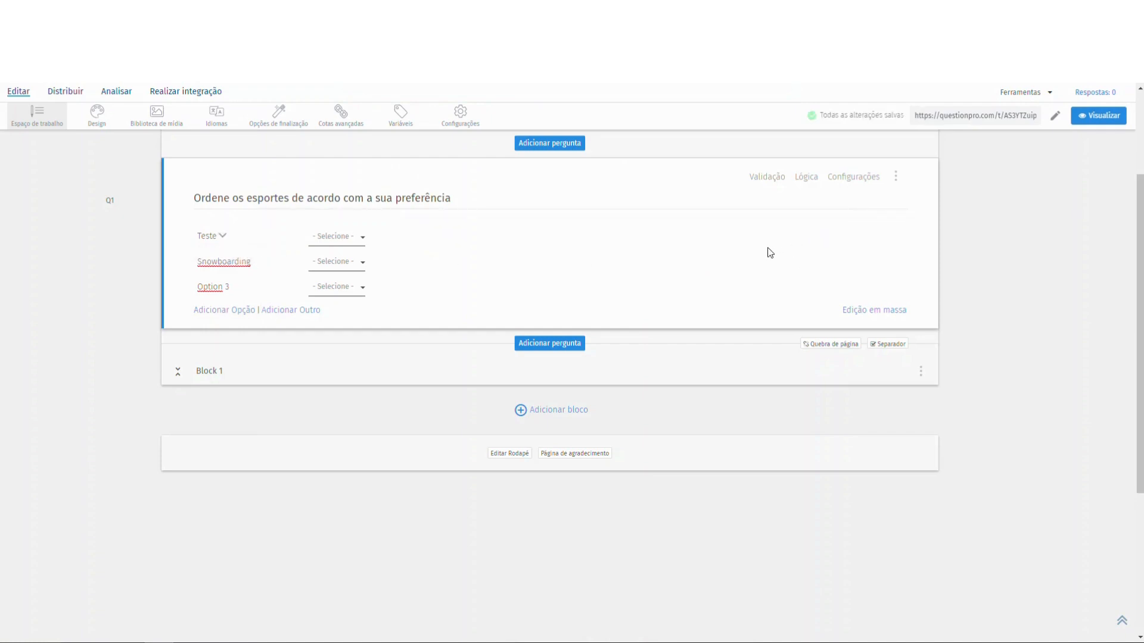
- Open the question text in the Rich Text Editor, examine the font, size and colour choices, and close it without changes
click(341, 198)
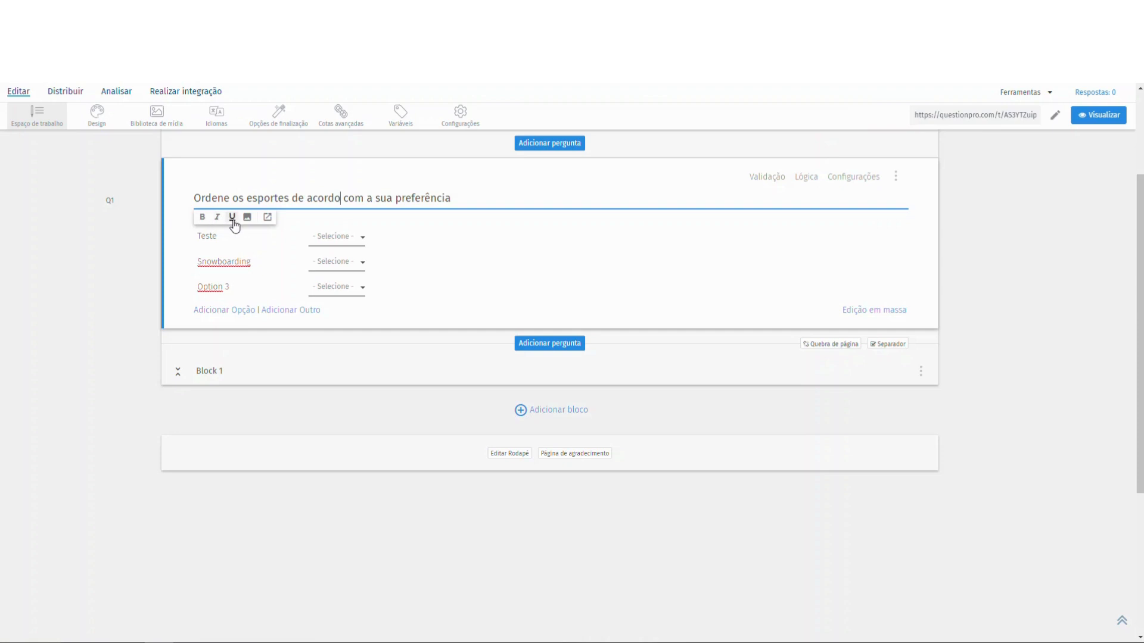
click(267, 217)
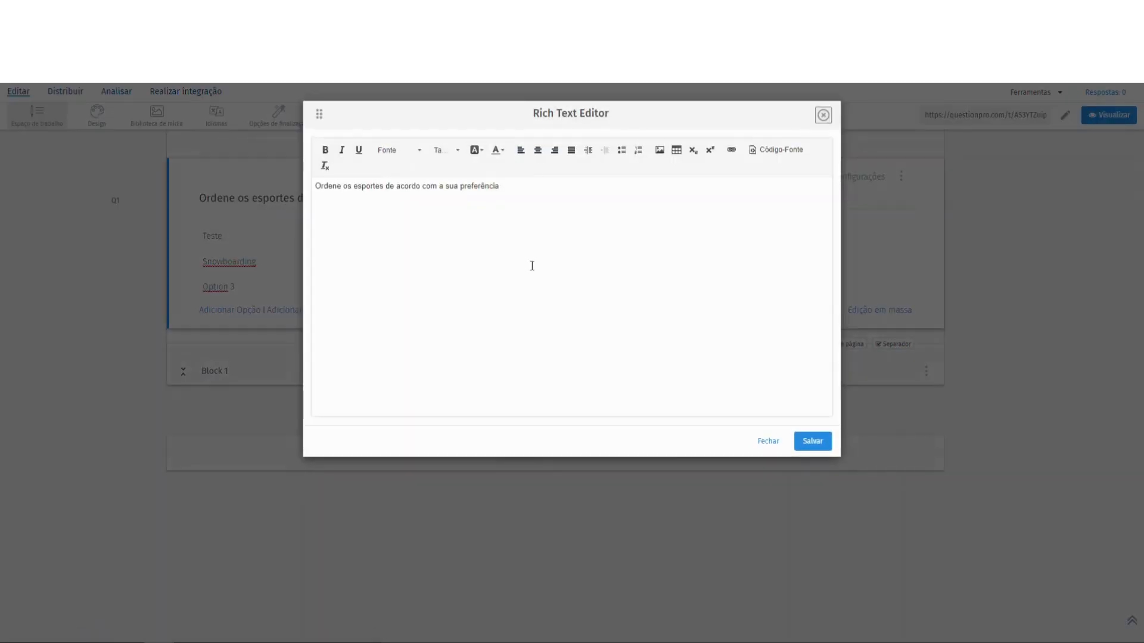
drag(500, 186, 313, 186)
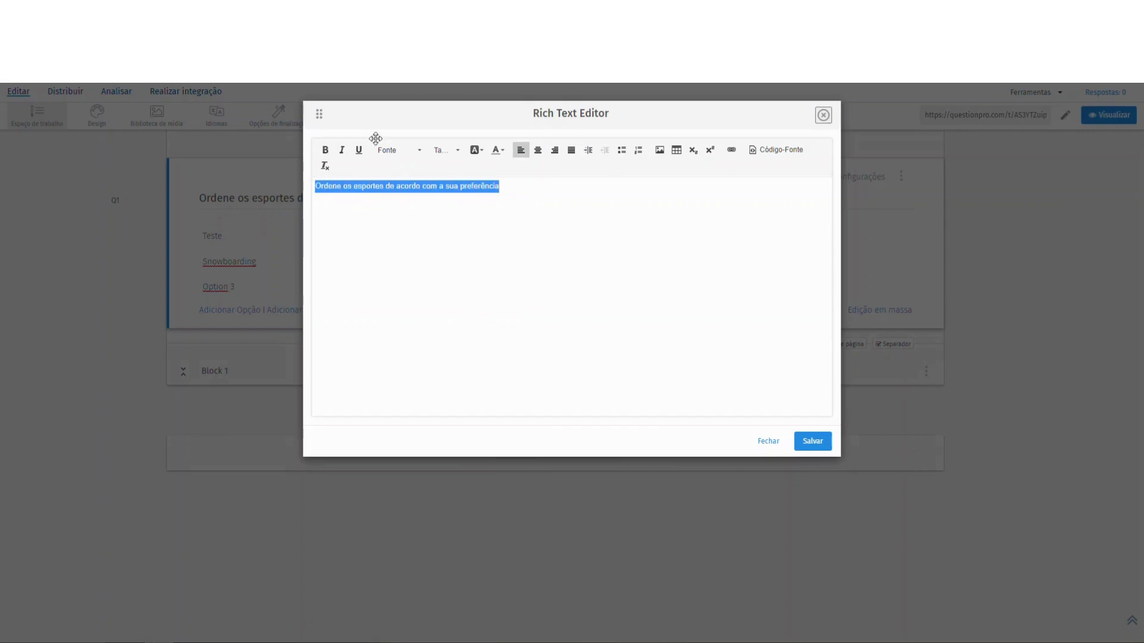
click(410, 150)
click(450, 150)
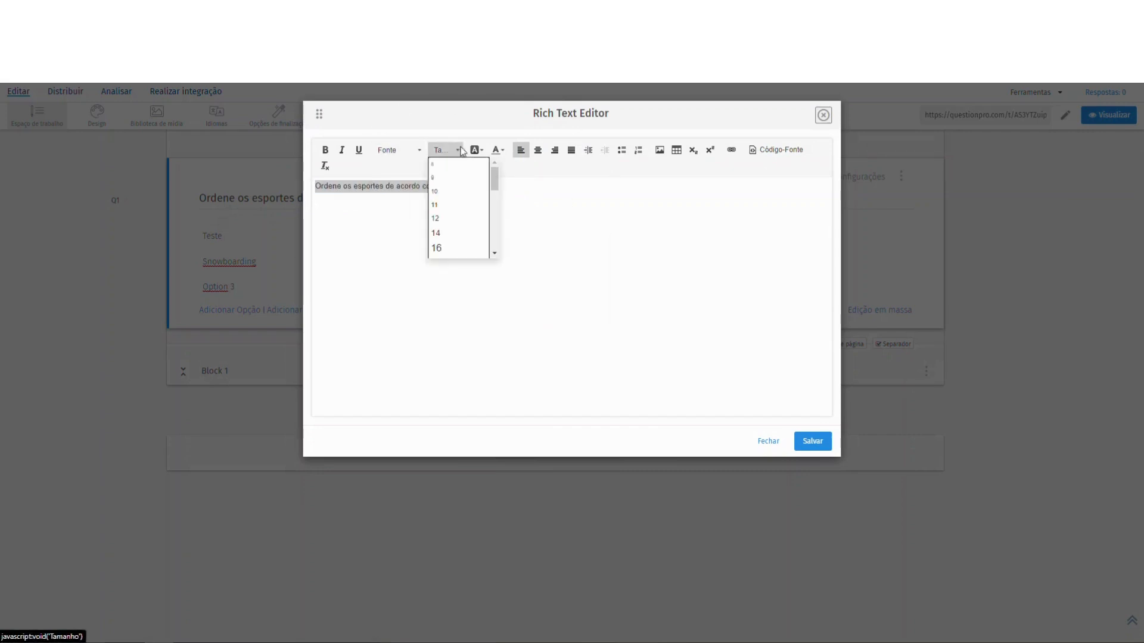
click(483, 153)
click(715, 220)
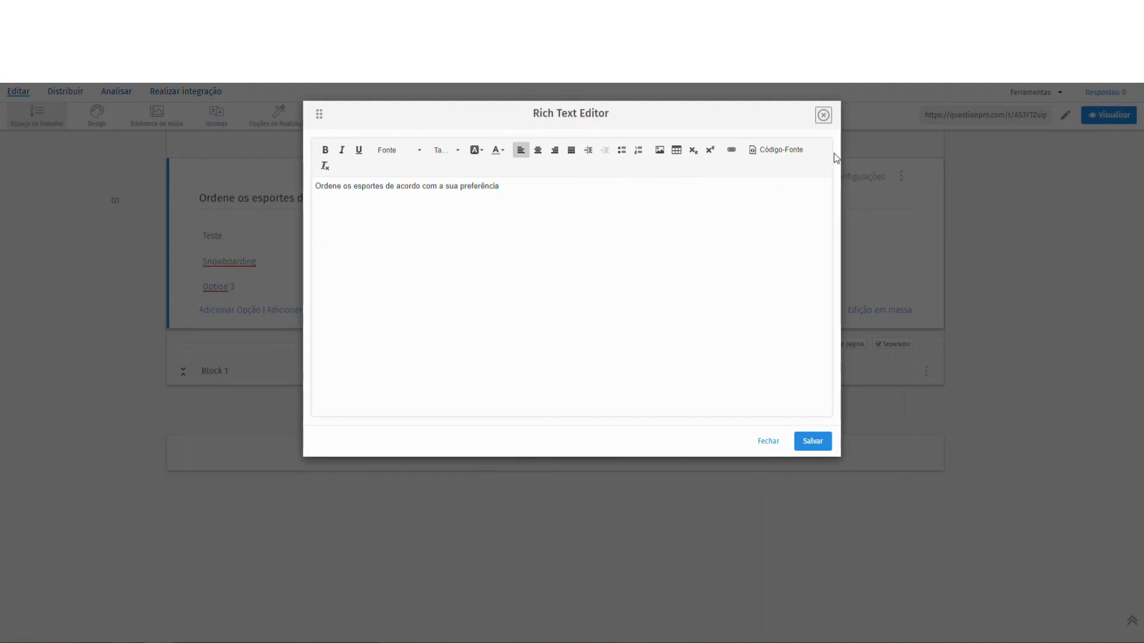
click(823, 115)
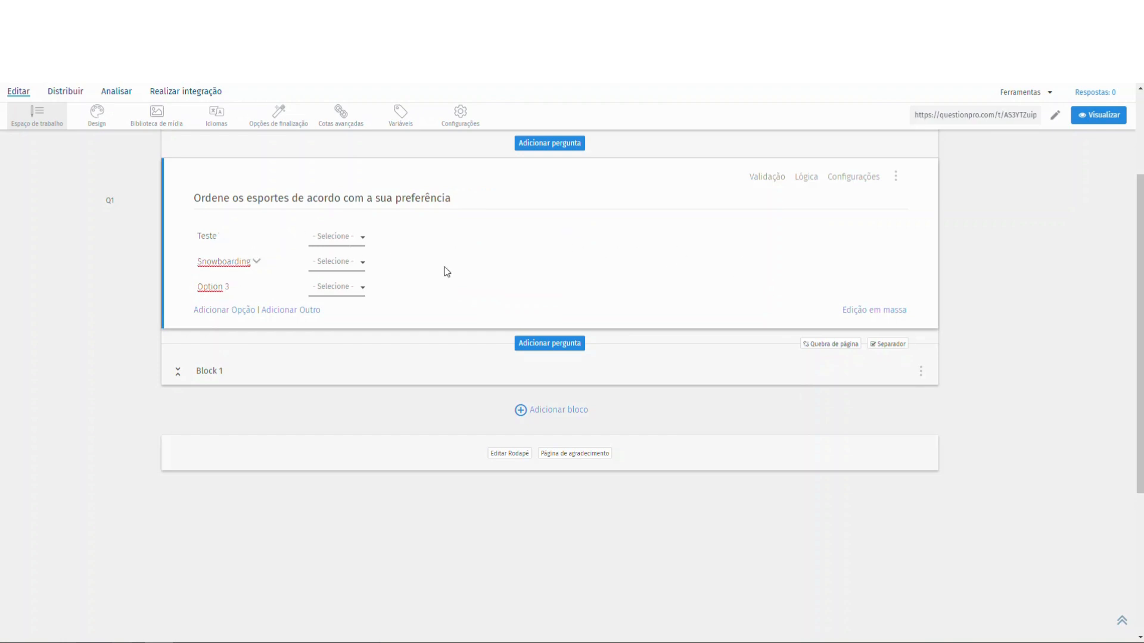
- Replace all answer options by bulk editing with Futebol, Vôlei, Basquete, Corrida, Ciclismo and Natação, one per line, and save
click(870, 310)
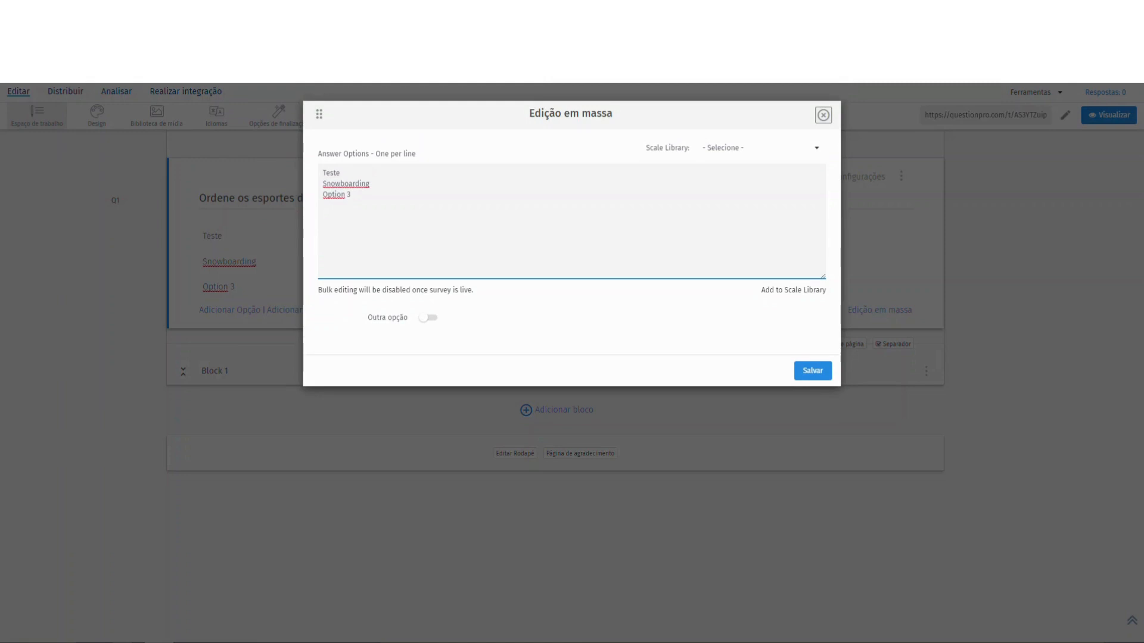
click(276, 642)
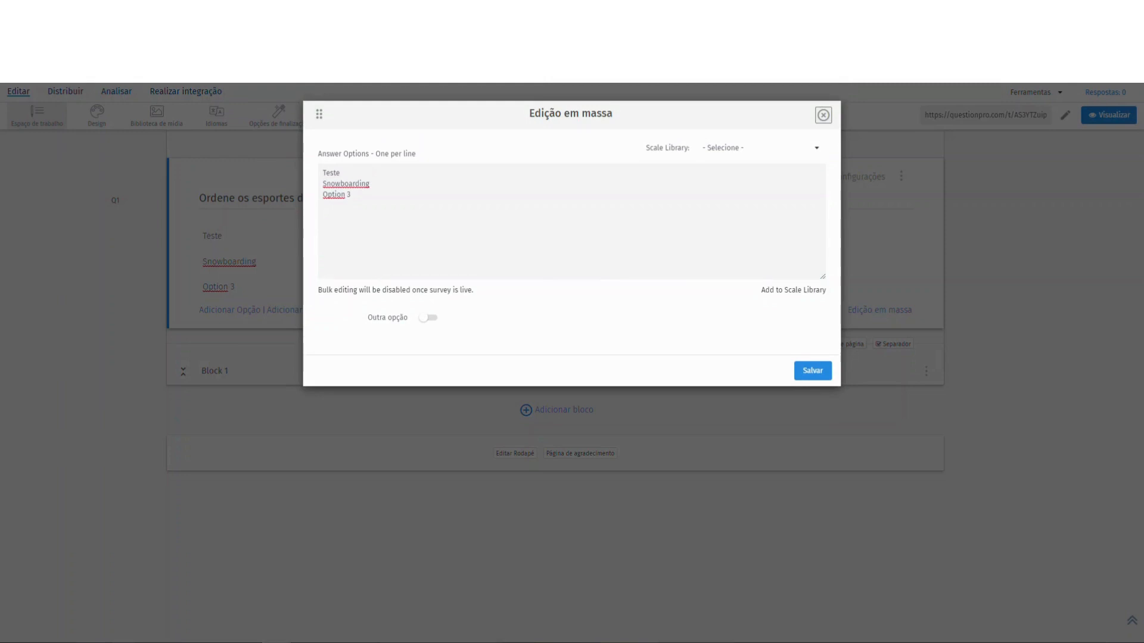
click(346, 194)
key(ctrl+a)
text(Futebol Vôlei Basquete Corrida Ciclismo Natação)
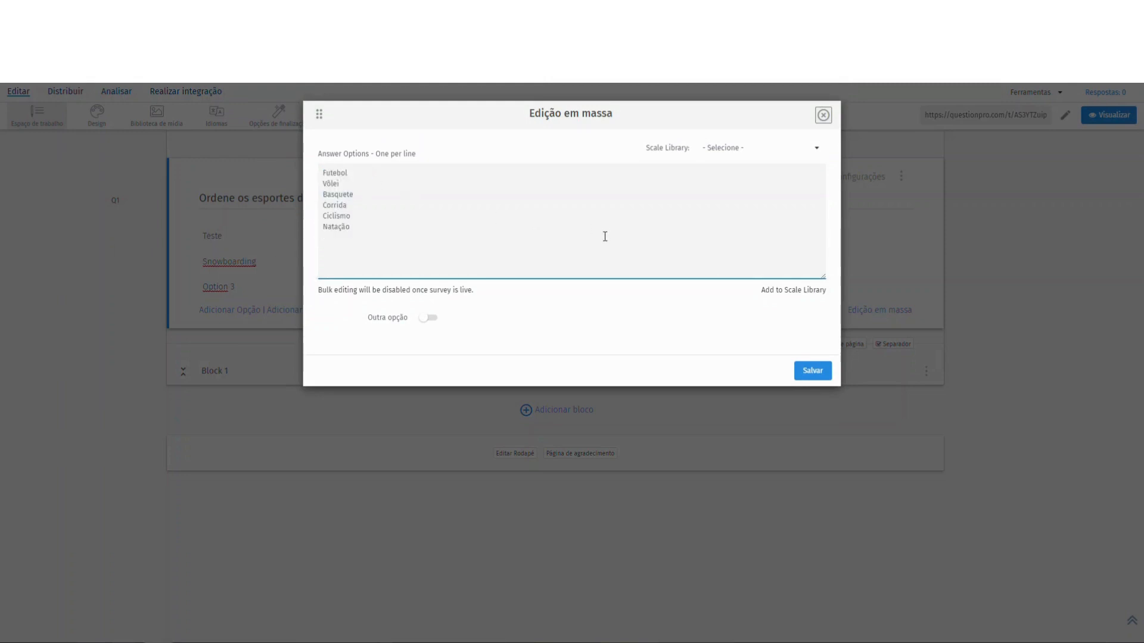
click(813, 372)
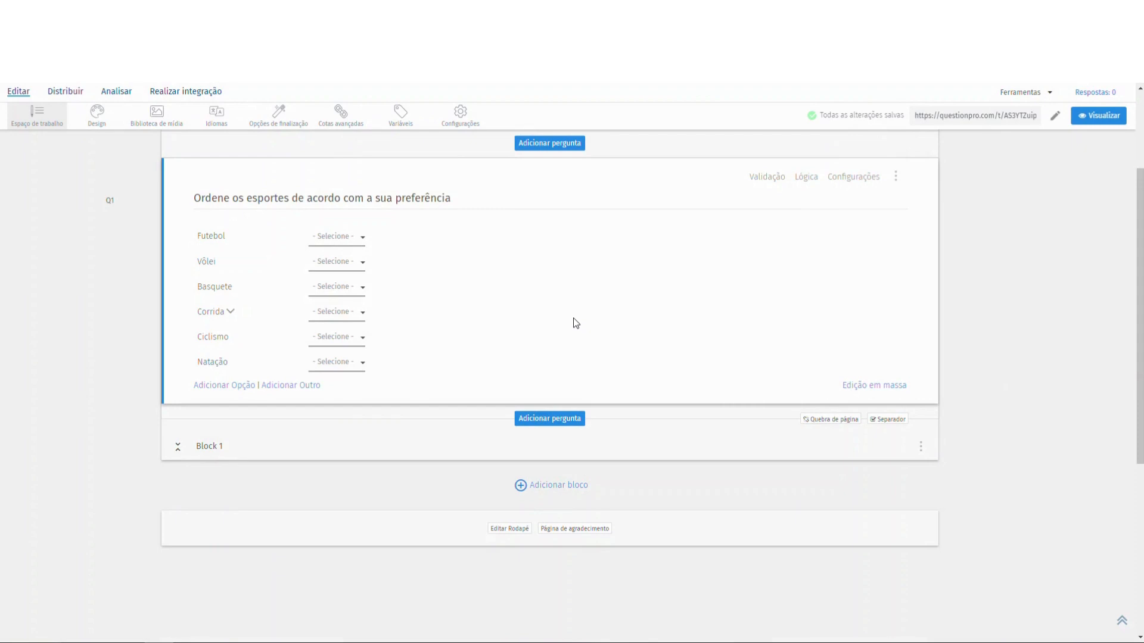
- Preview the ranking question, rank Futebol as 2 and Vôlei as 3, and close the preview
click(896, 178)
click(857, 205)
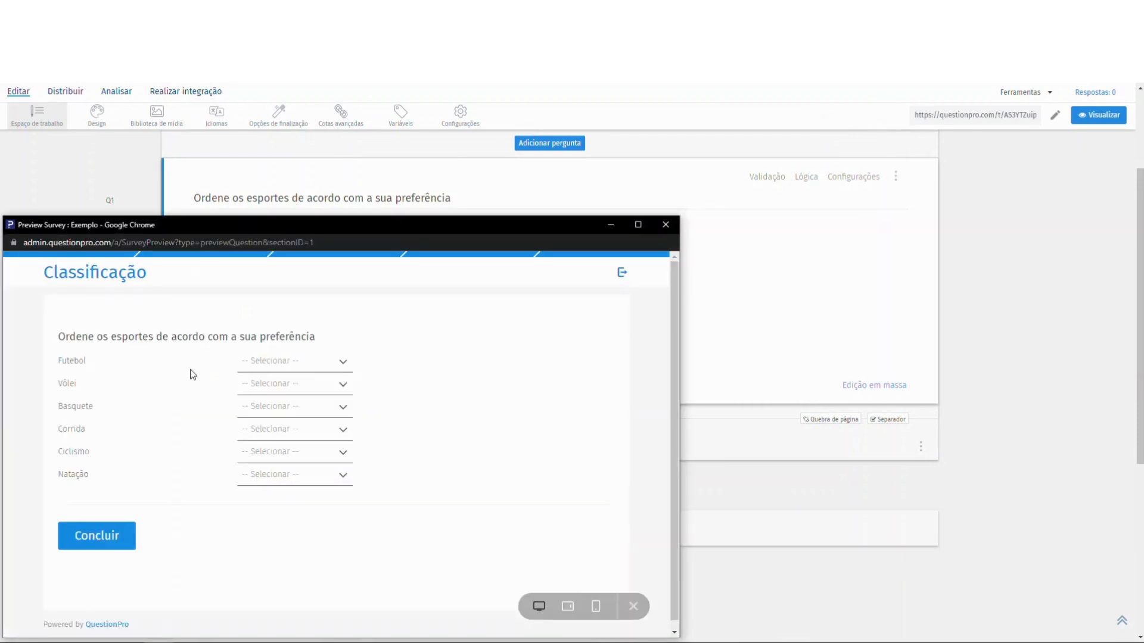
click(287, 367)
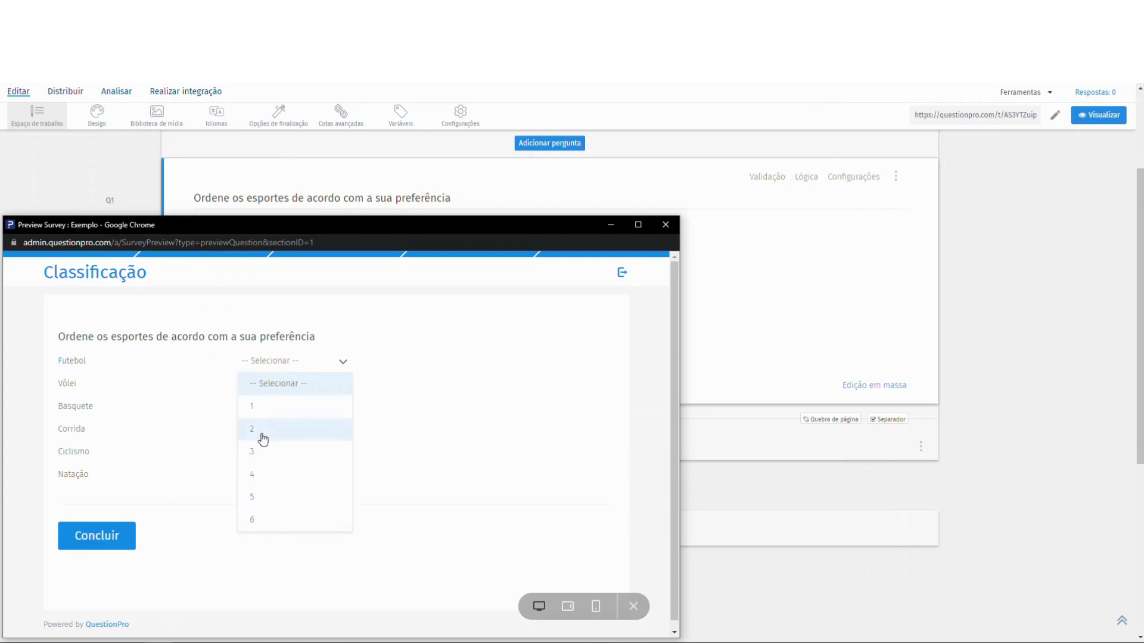
click(261, 433)
click(275, 386)
click(260, 474)
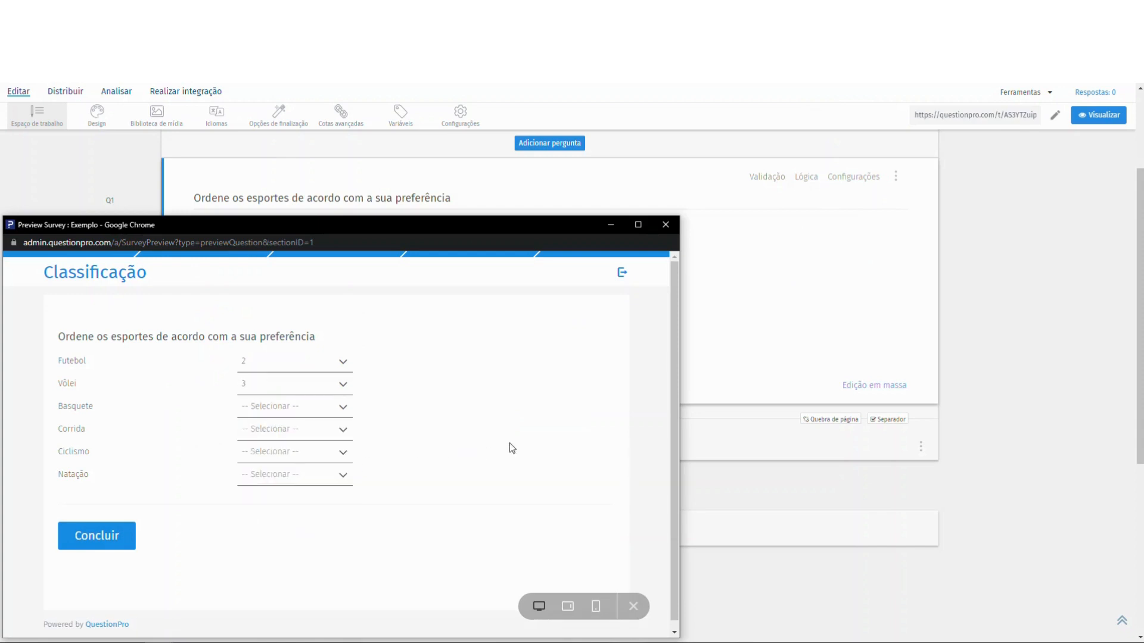
click(665, 225)
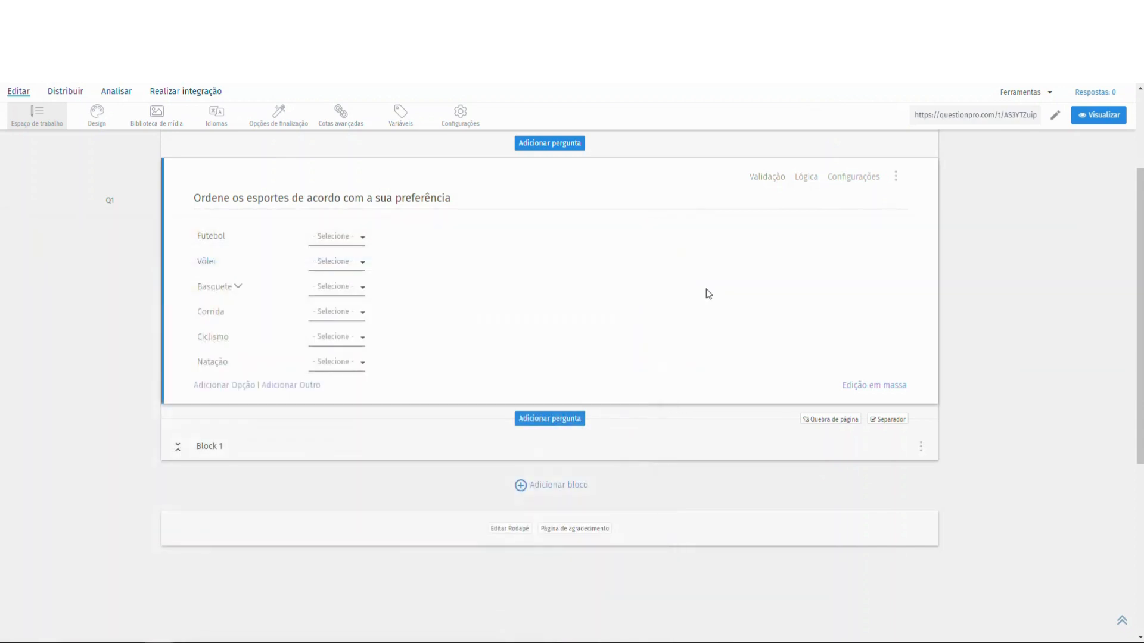
- In the question's settings, try the Crescente answer order and alternating row colours, restoring the order to Padrão and switching the colours off
click(855, 179)
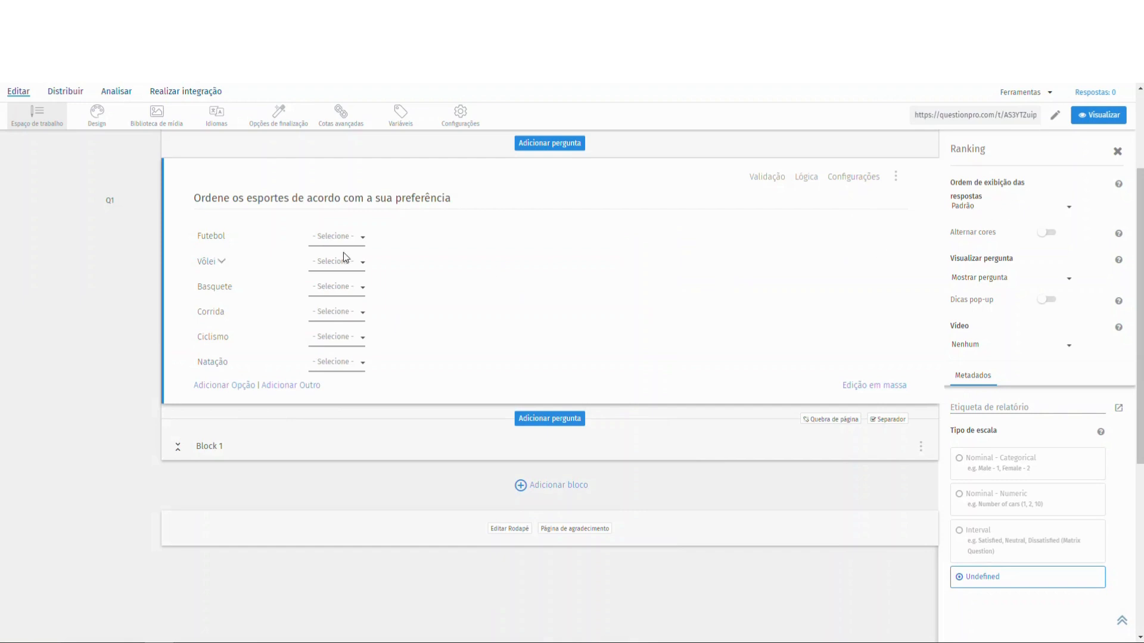
click(984, 212)
click(980, 238)
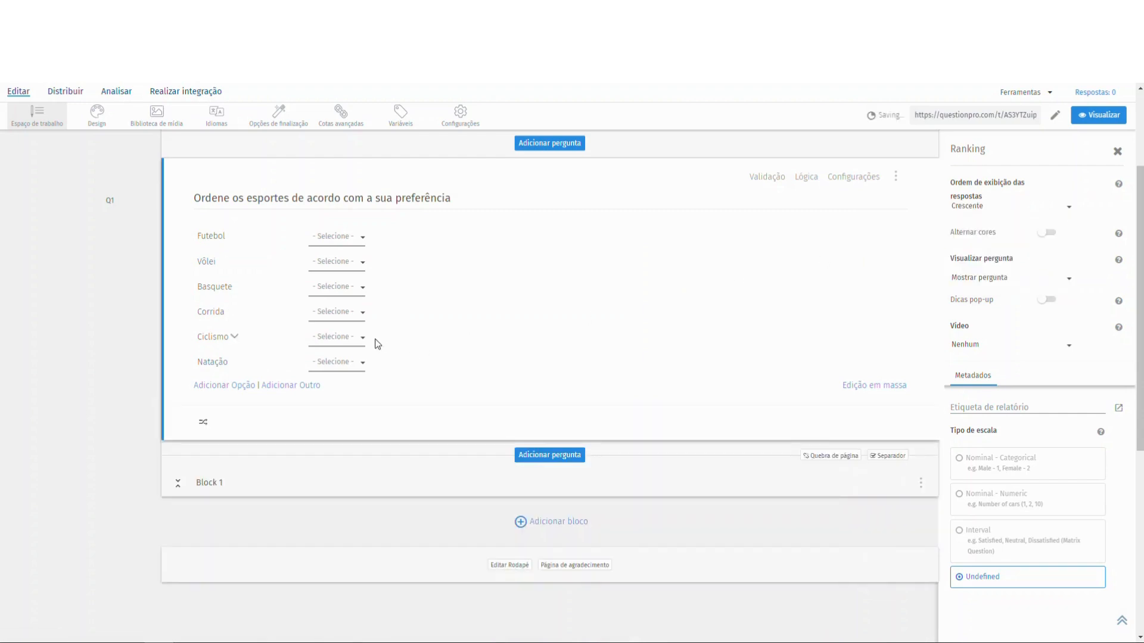
click(983, 207)
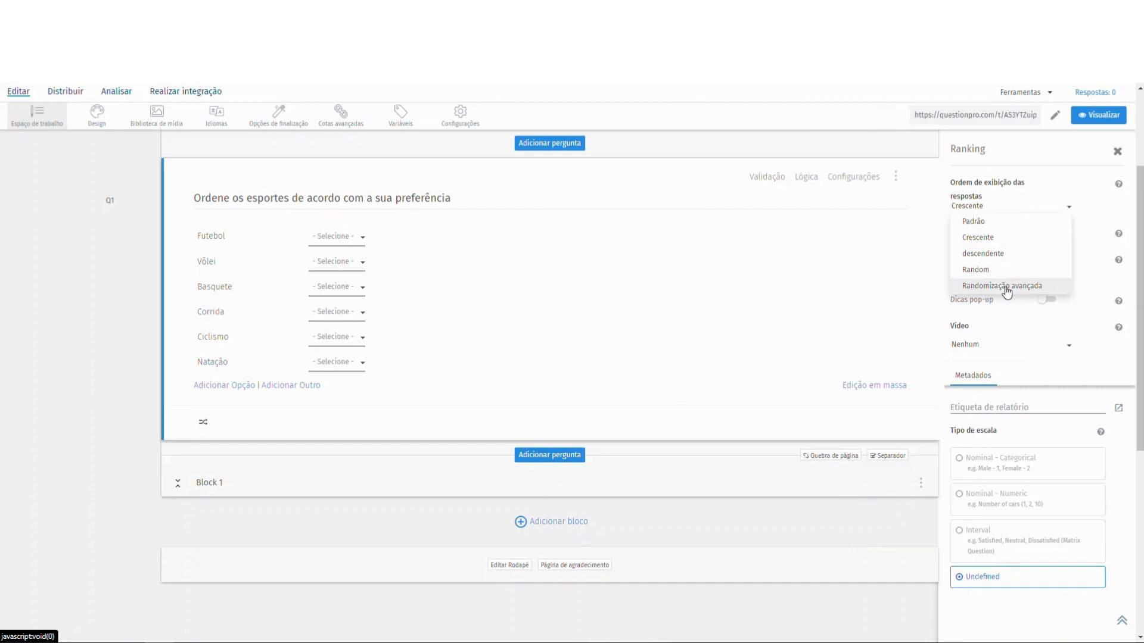
click(990, 223)
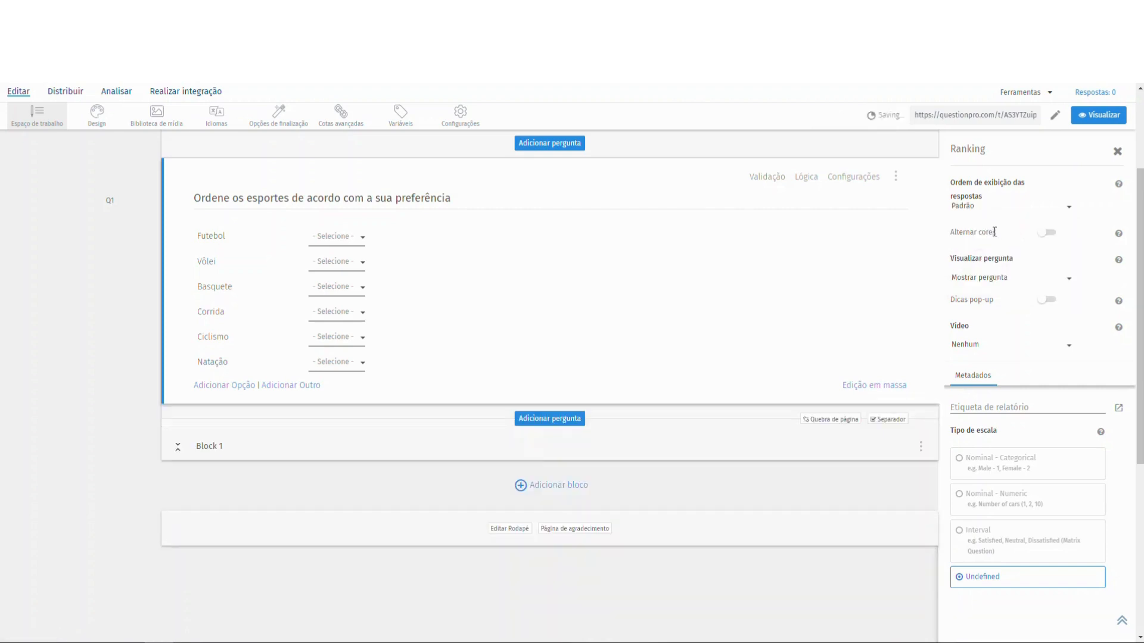
click(1047, 234)
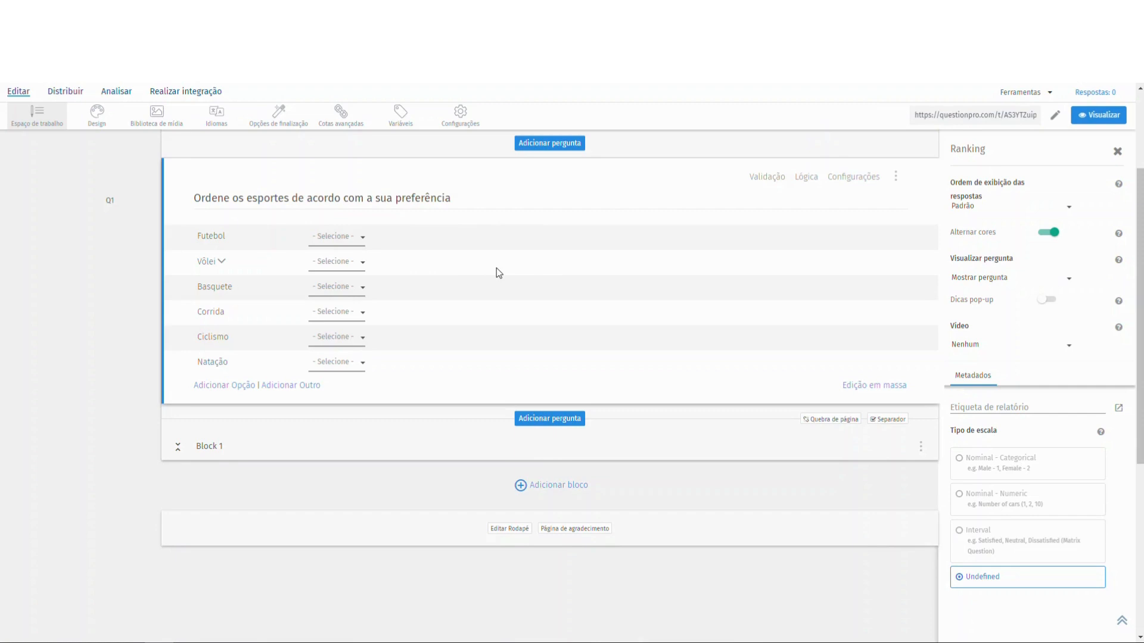
click(1048, 232)
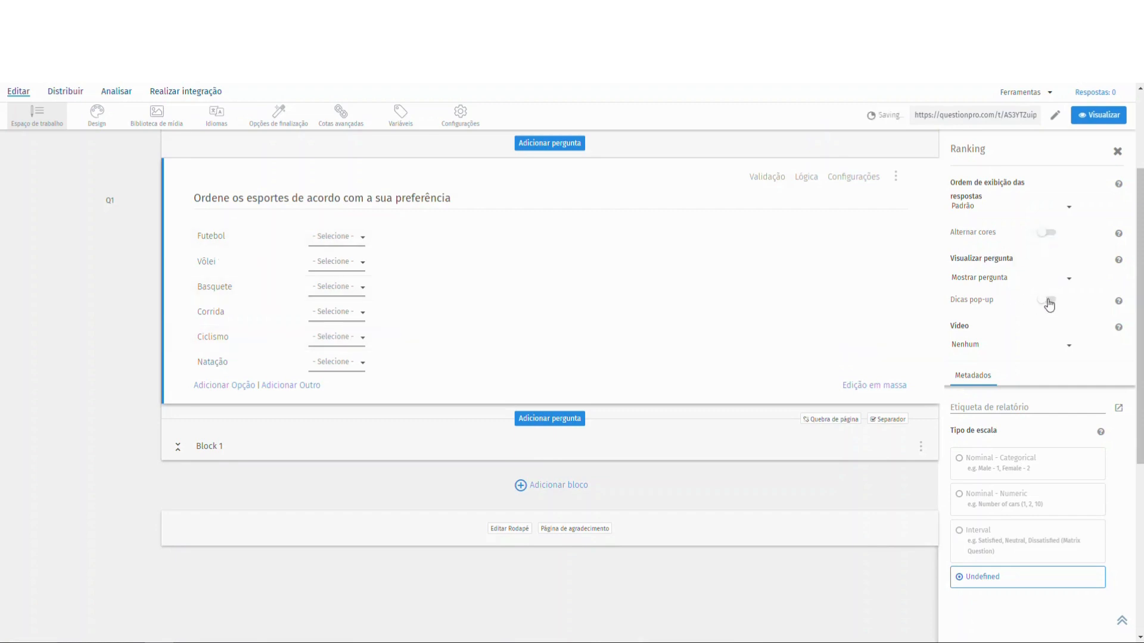
- Enable pop-up tips for the question and enter "Dica" as both the header and the help text
click(1046, 299)
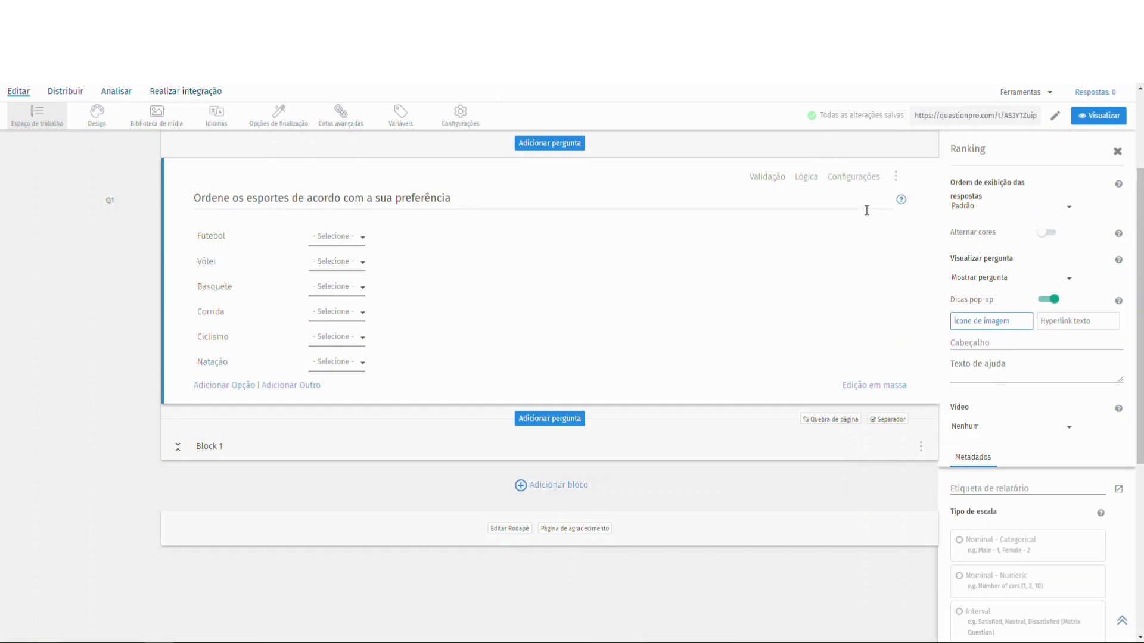
click(973, 343)
text(Dica)
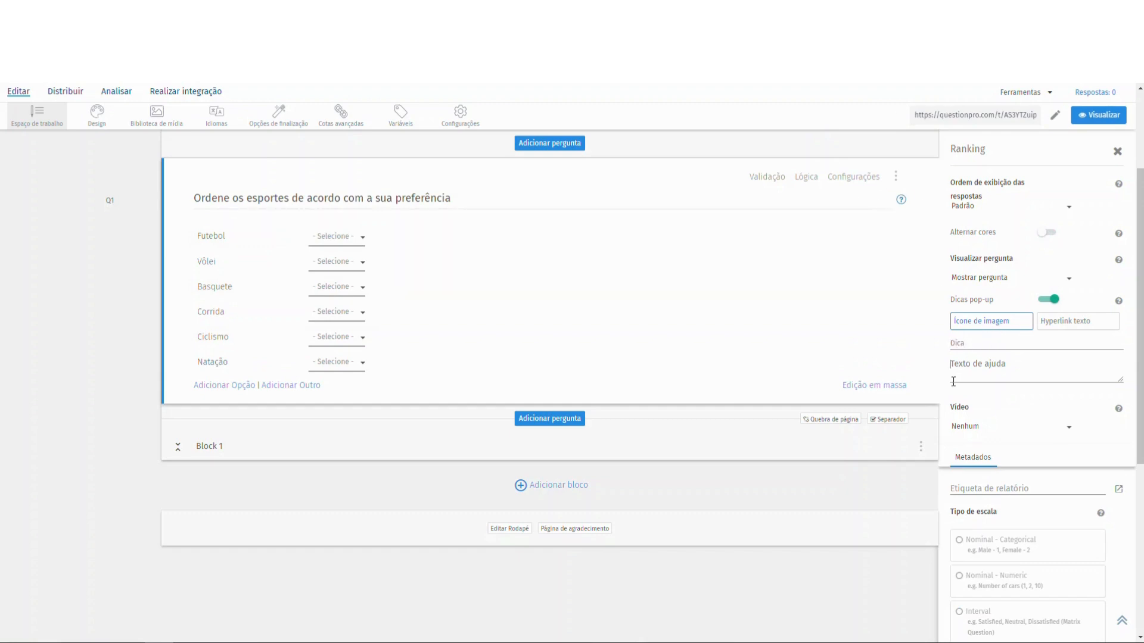
text(Dica)
- Preview the question and open its pop-up tip, then close the preview and switch the pop-up tips off
click(895, 176)
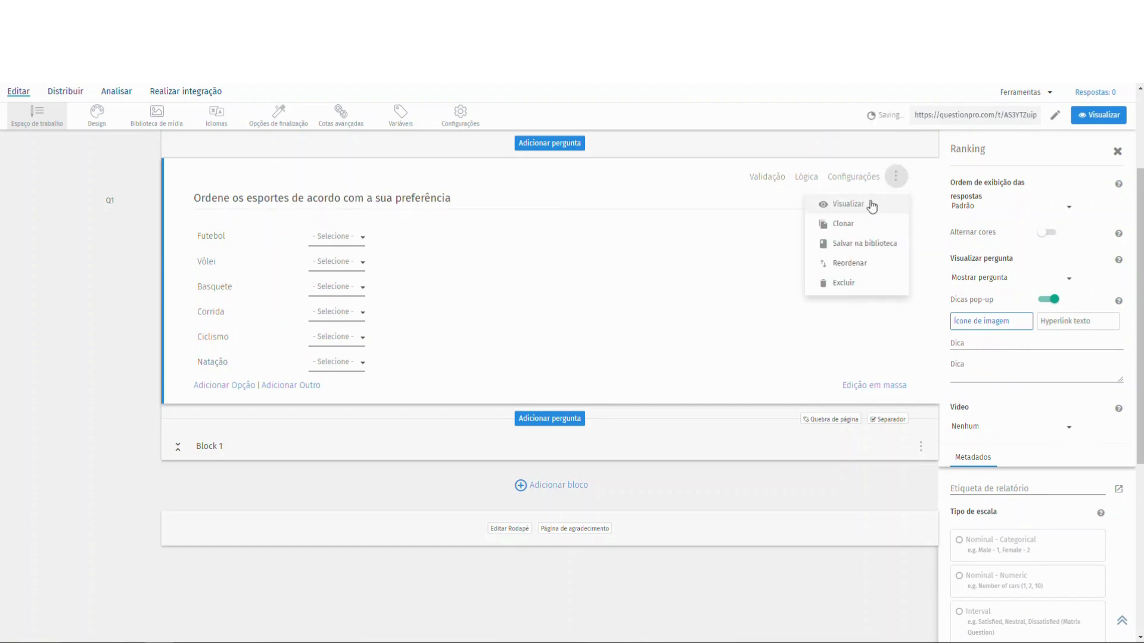
click(871, 206)
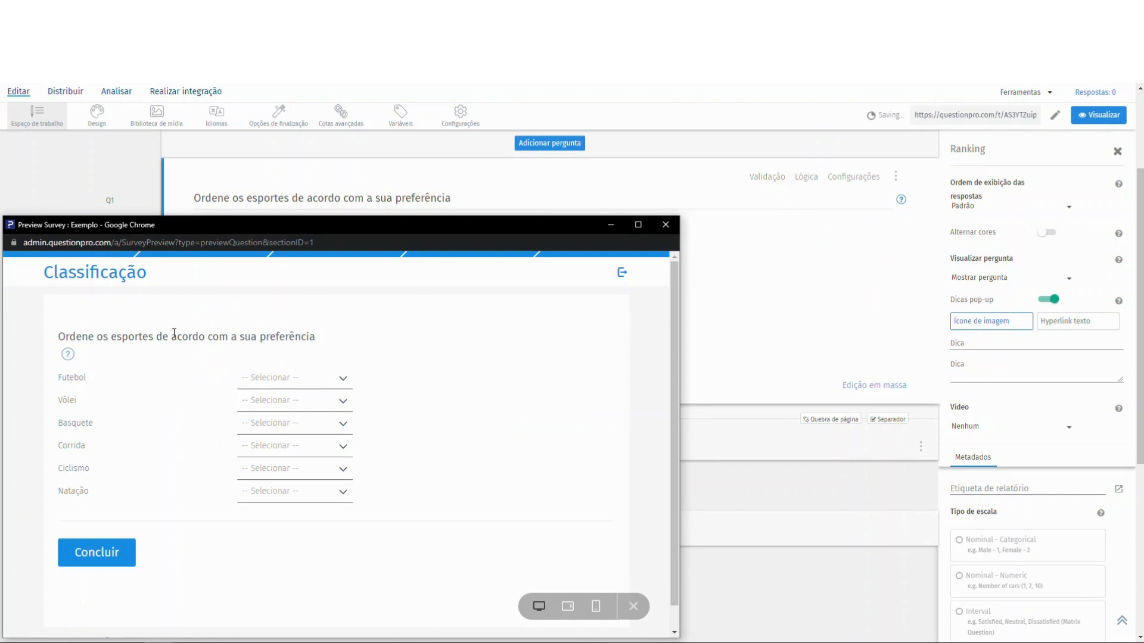
click(68, 355)
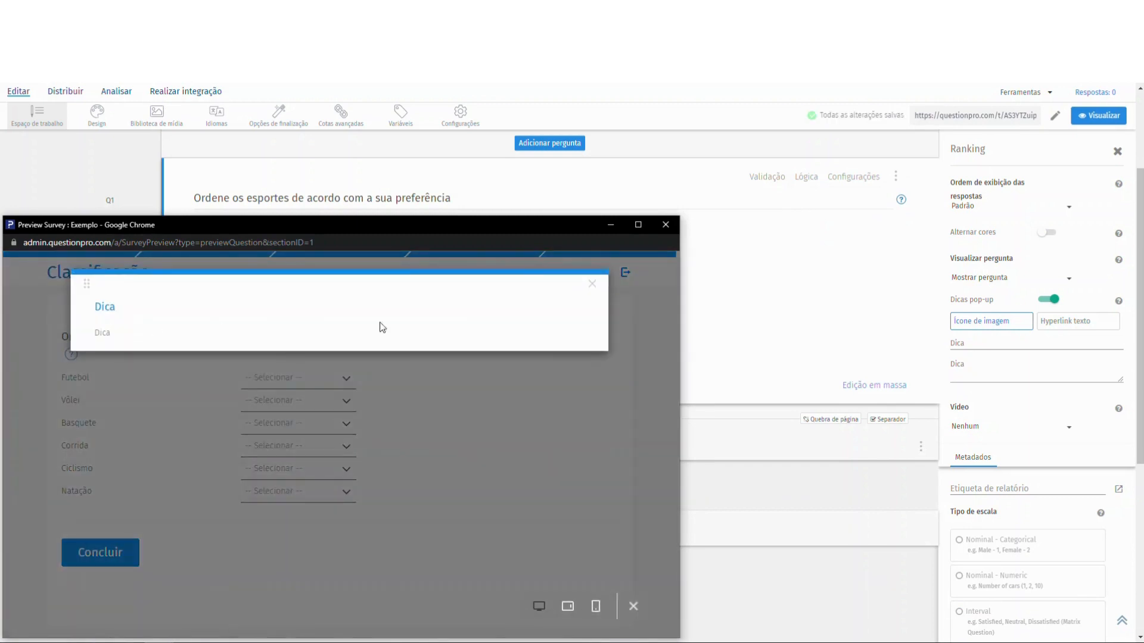
click(592, 284)
click(665, 224)
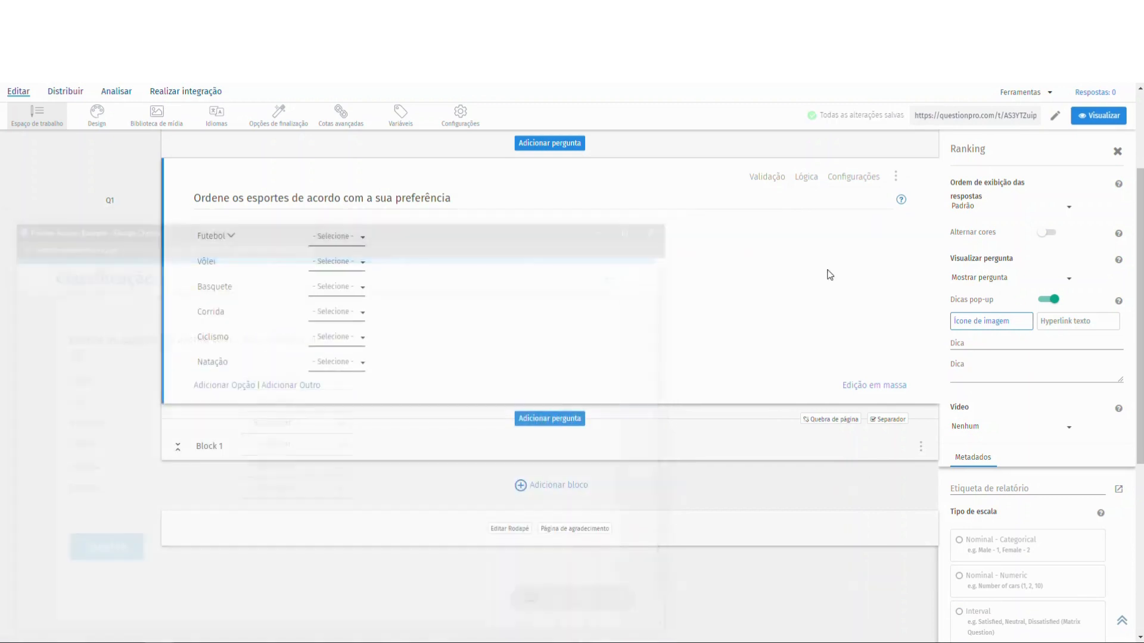
click(1048, 300)
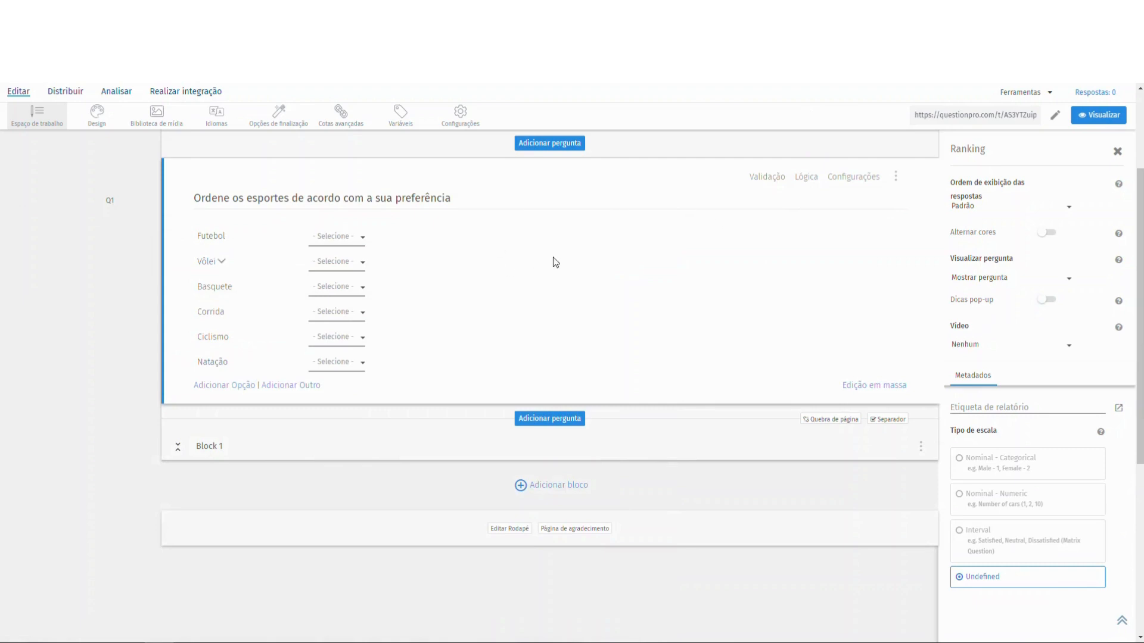
click(968, 346)
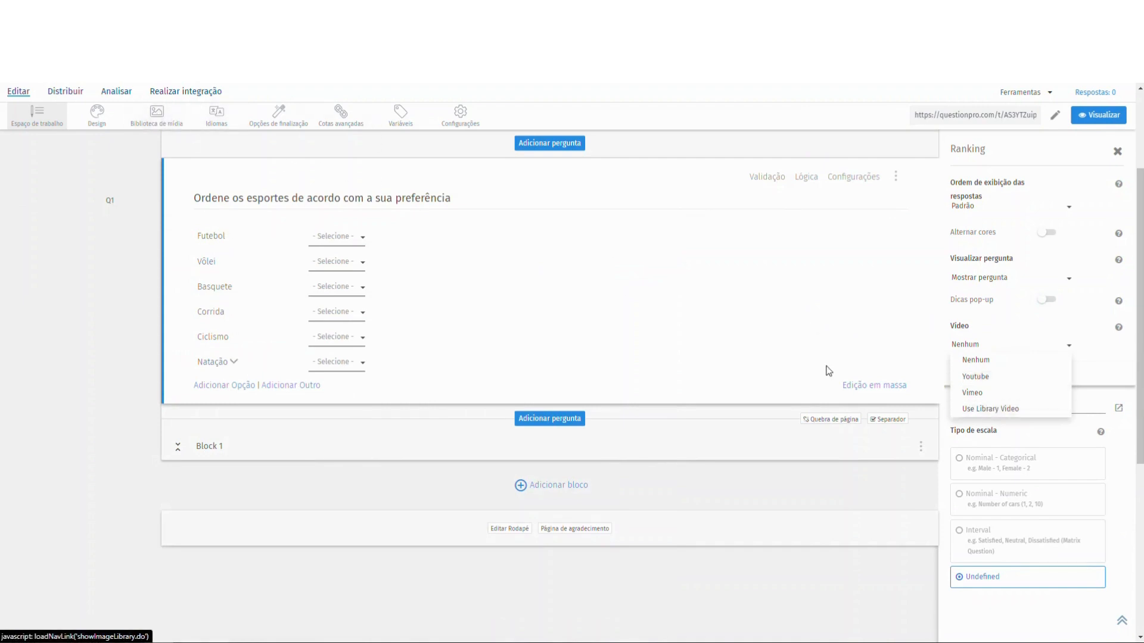
click(974, 377)
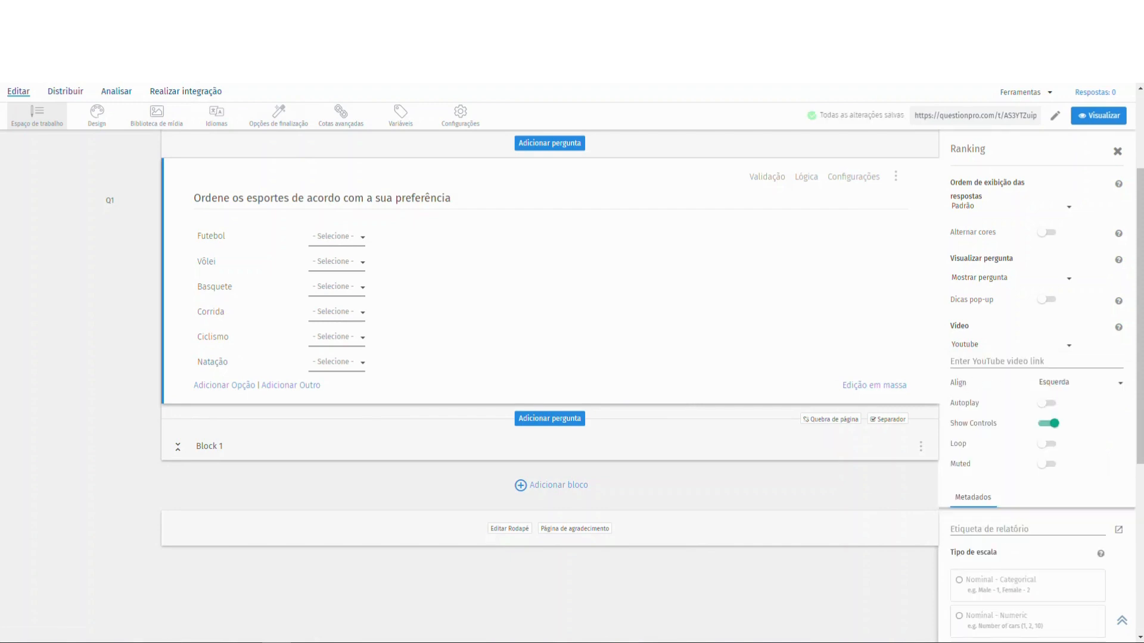
click(964, 362)
text(https://youtu.be/Lg2tQ72egb4)
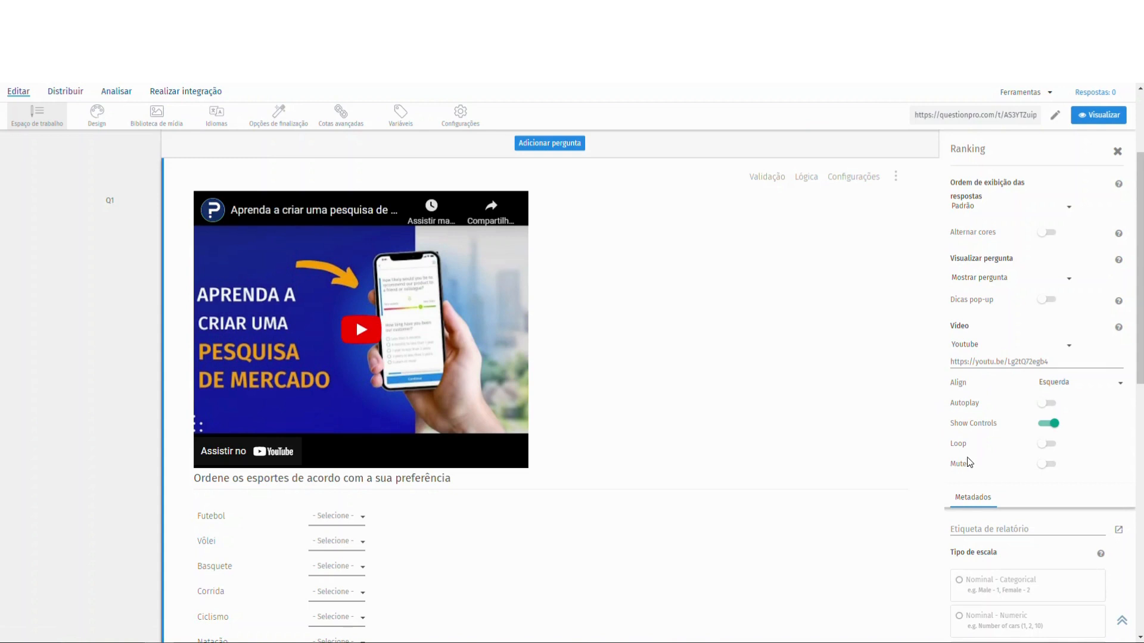
click(966, 346)
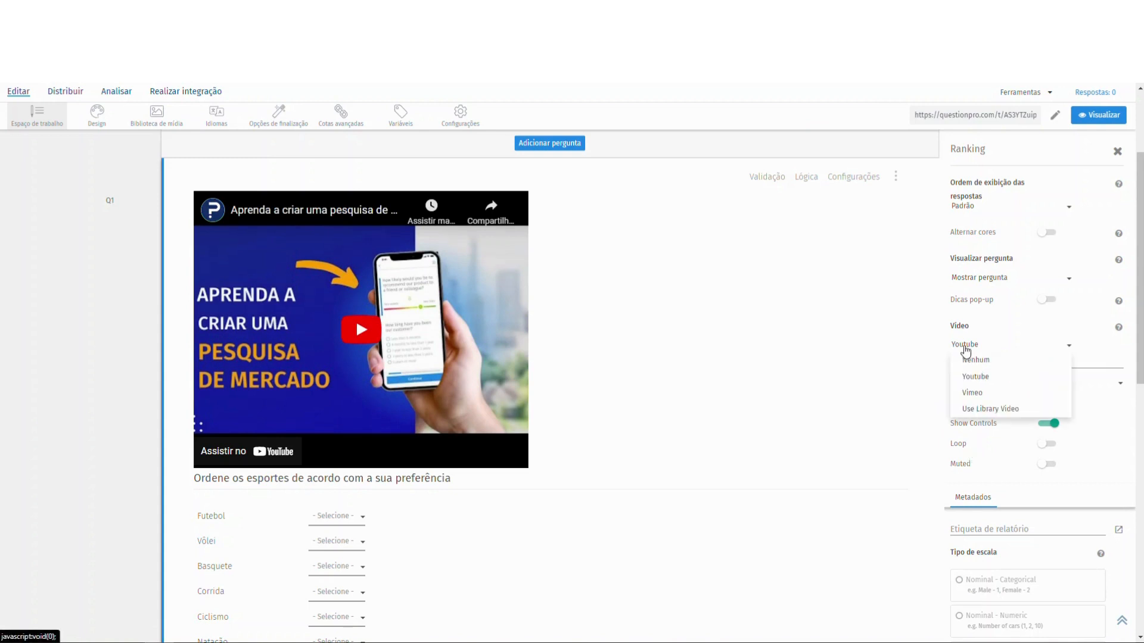
click(971, 361)
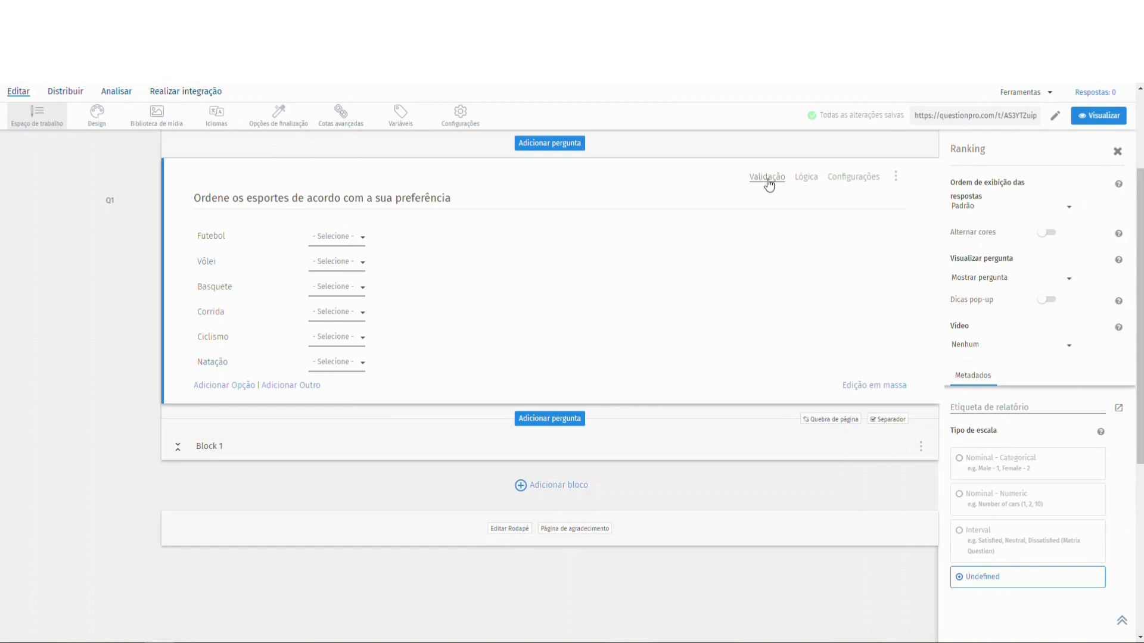
- Set the ranking question's validation to Force Response, requiring exactly 2 of the 6 options to be ranked, and apply it
click(767, 178)
click(374, 211)
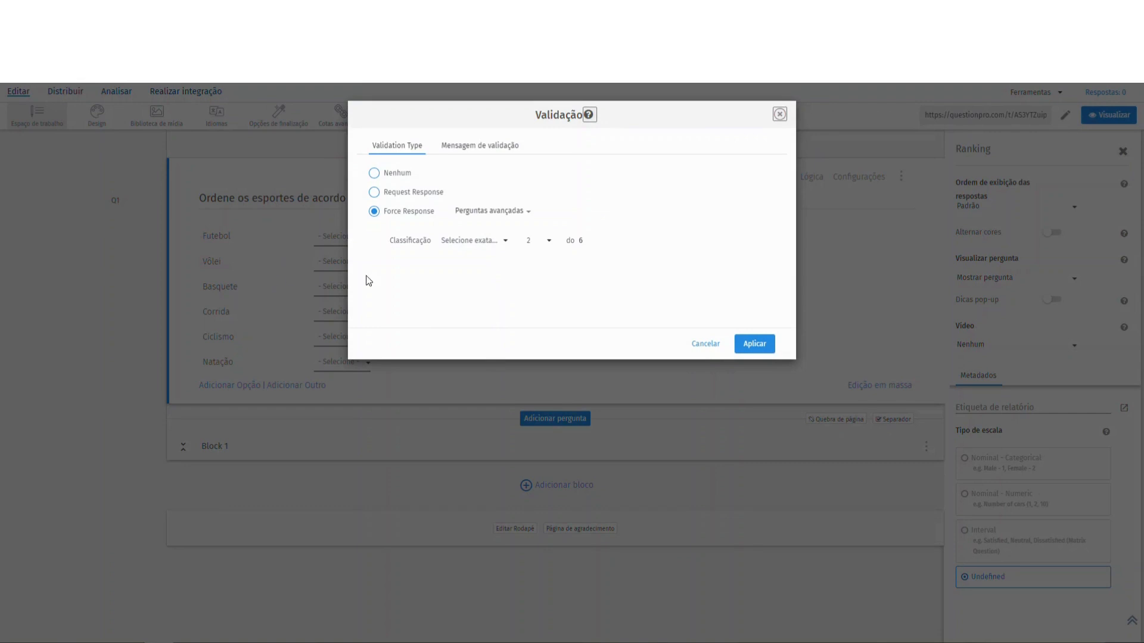
click(493, 257)
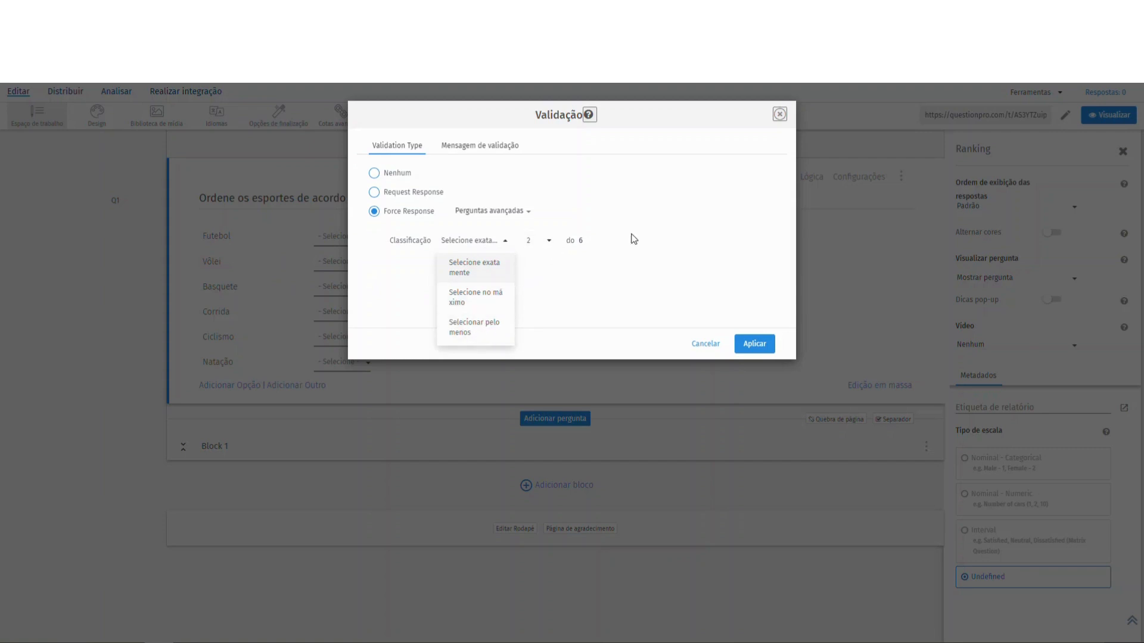
click(535, 274)
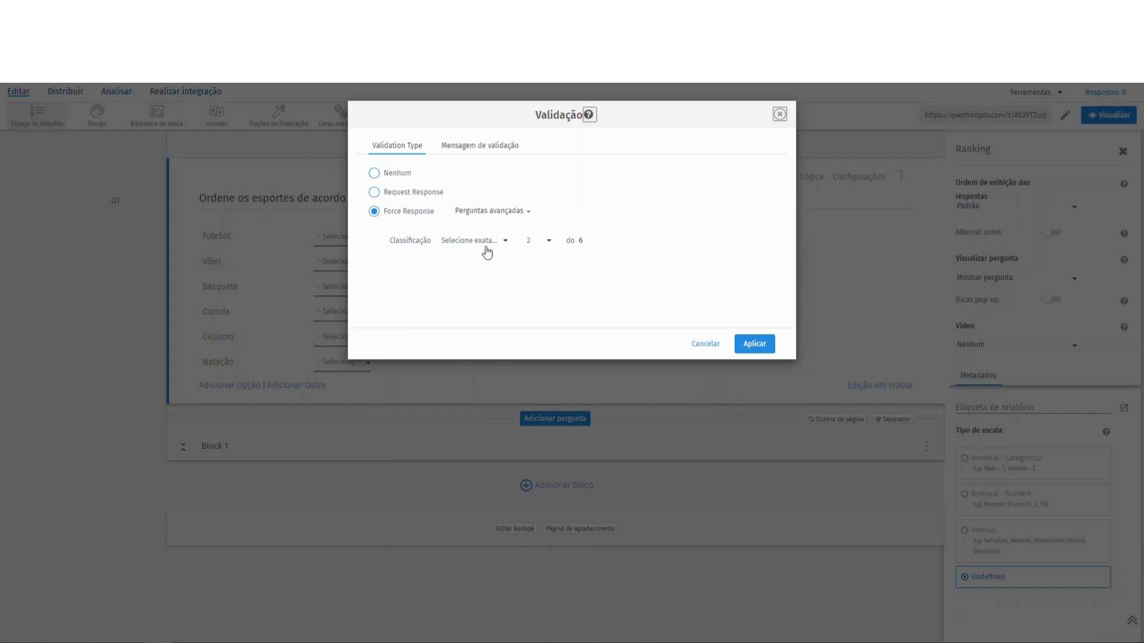
click(755, 344)
click(779, 114)
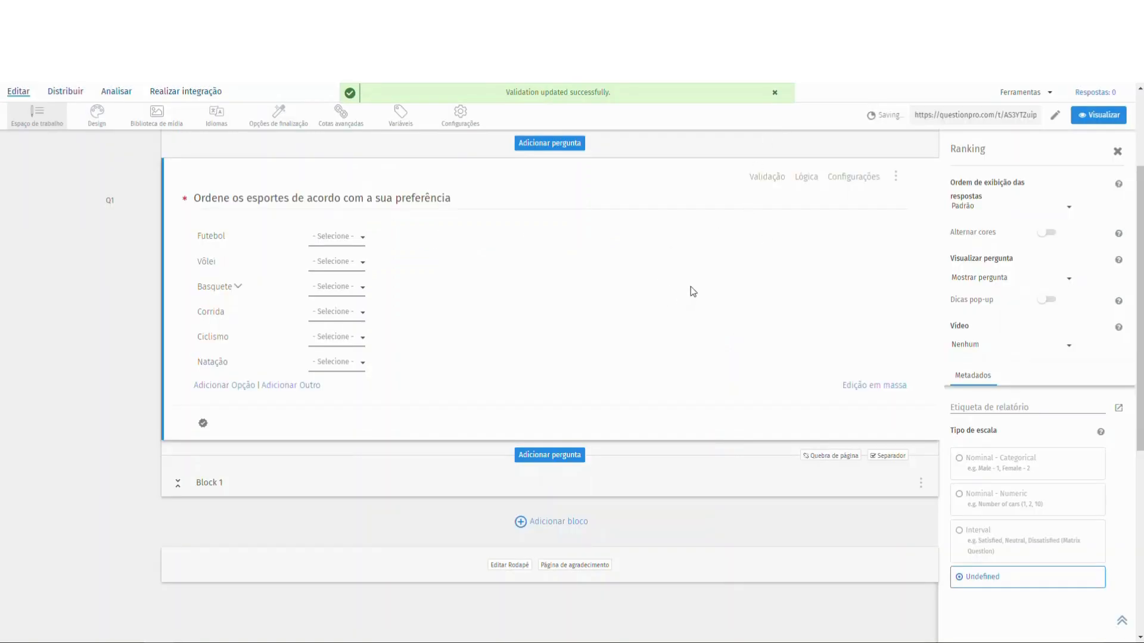
- Preview the question to check which ranks can be chosen for Futebol, and close the preview and the question's settings
click(894, 179)
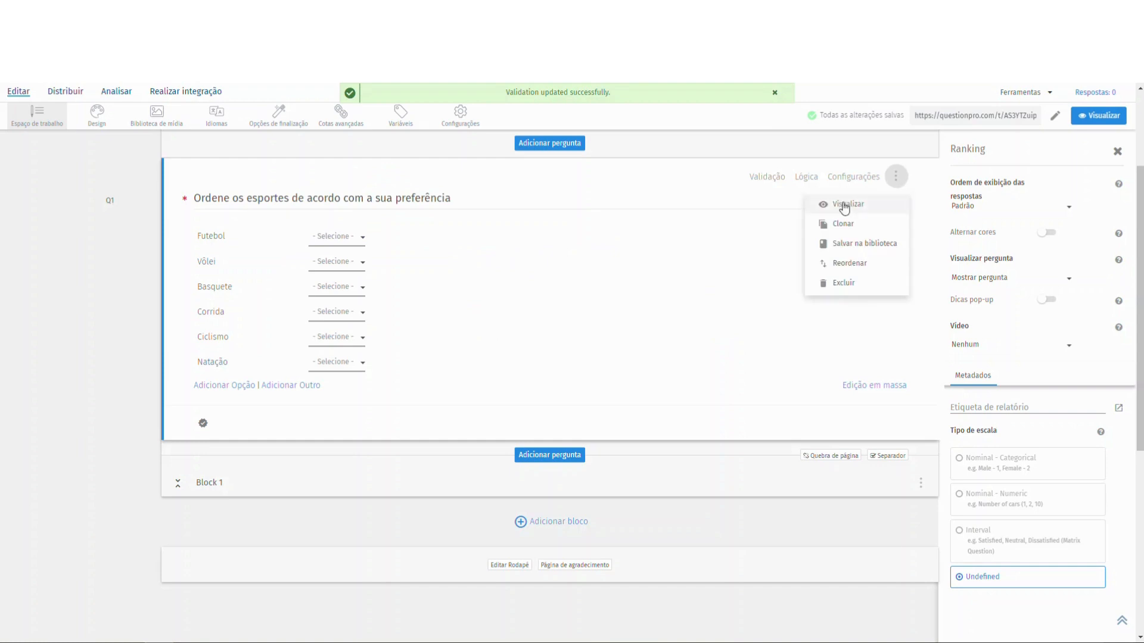
click(842, 210)
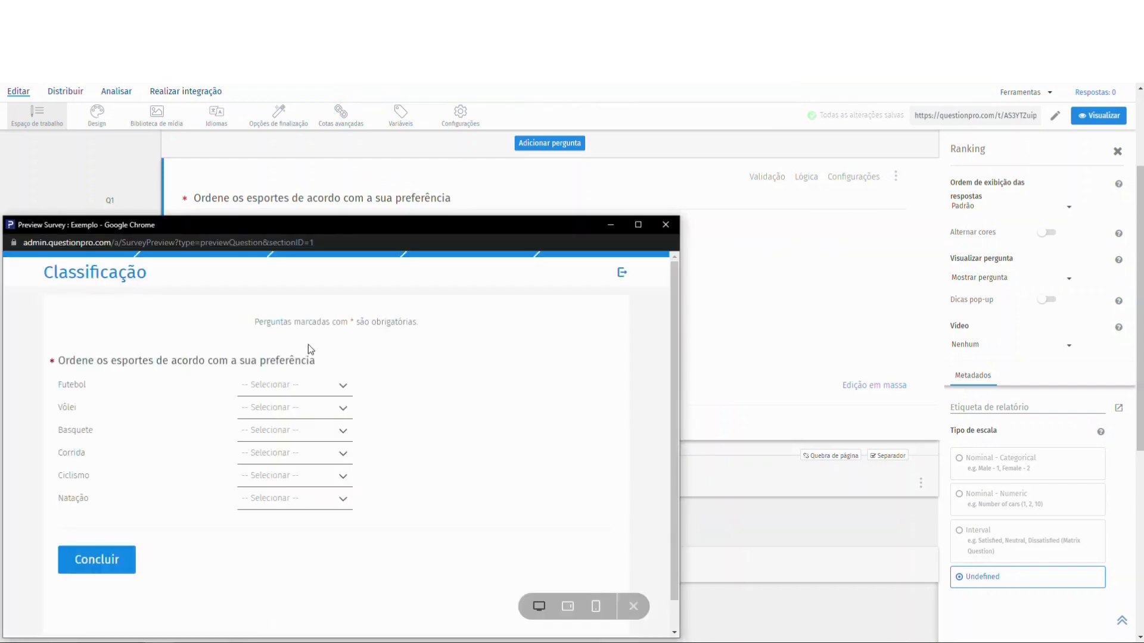
click(299, 387)
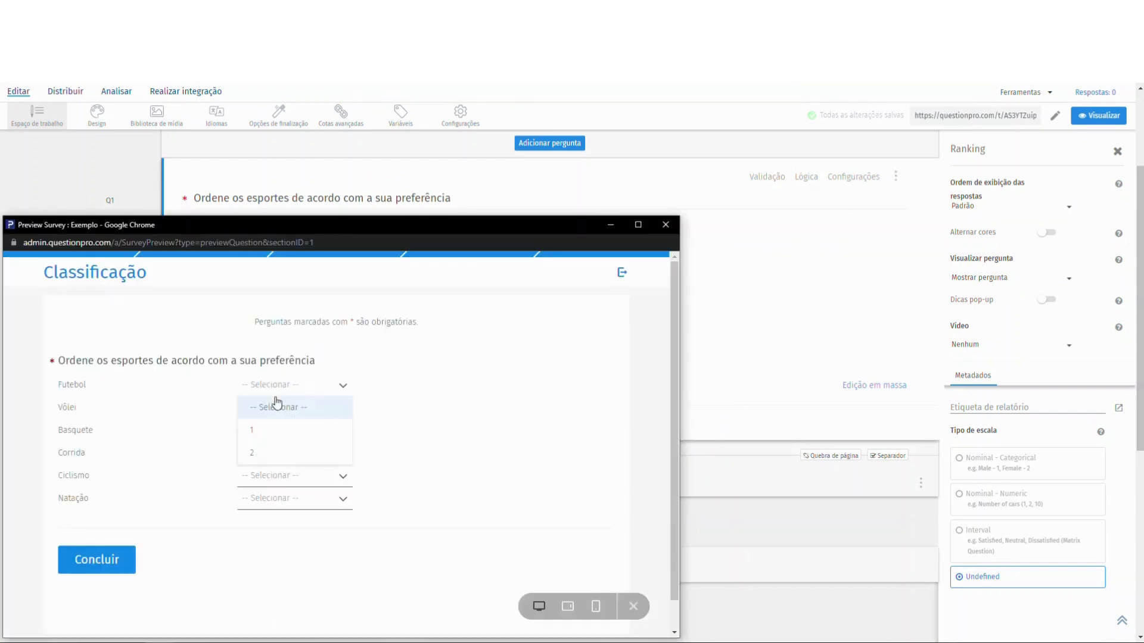
click(465, 407)
click(665, 225)
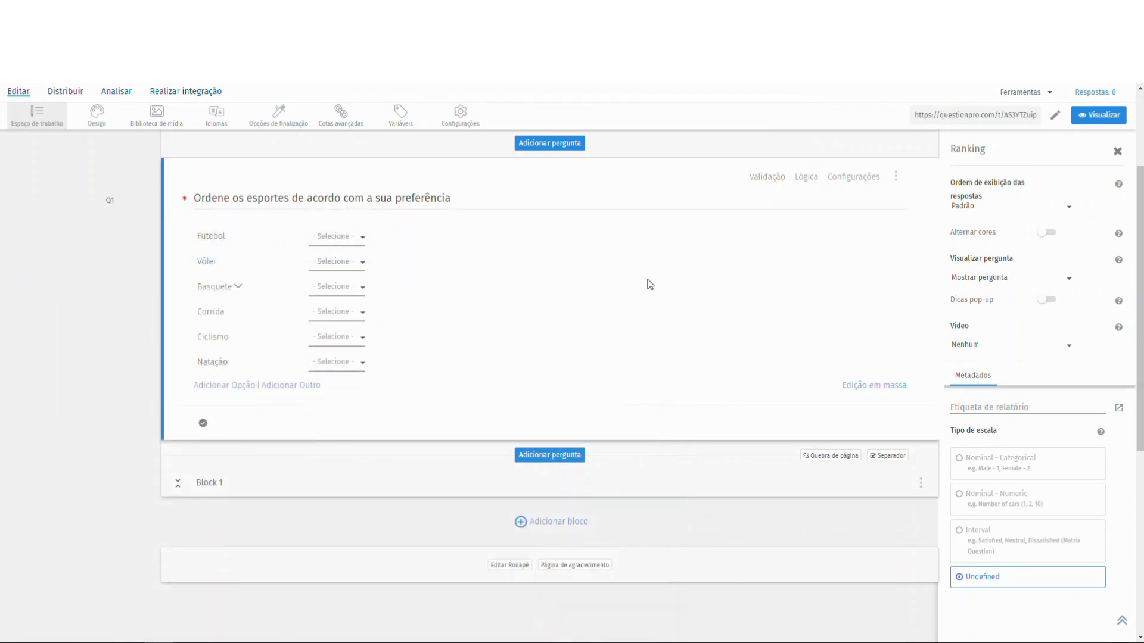
click(1117, 152)
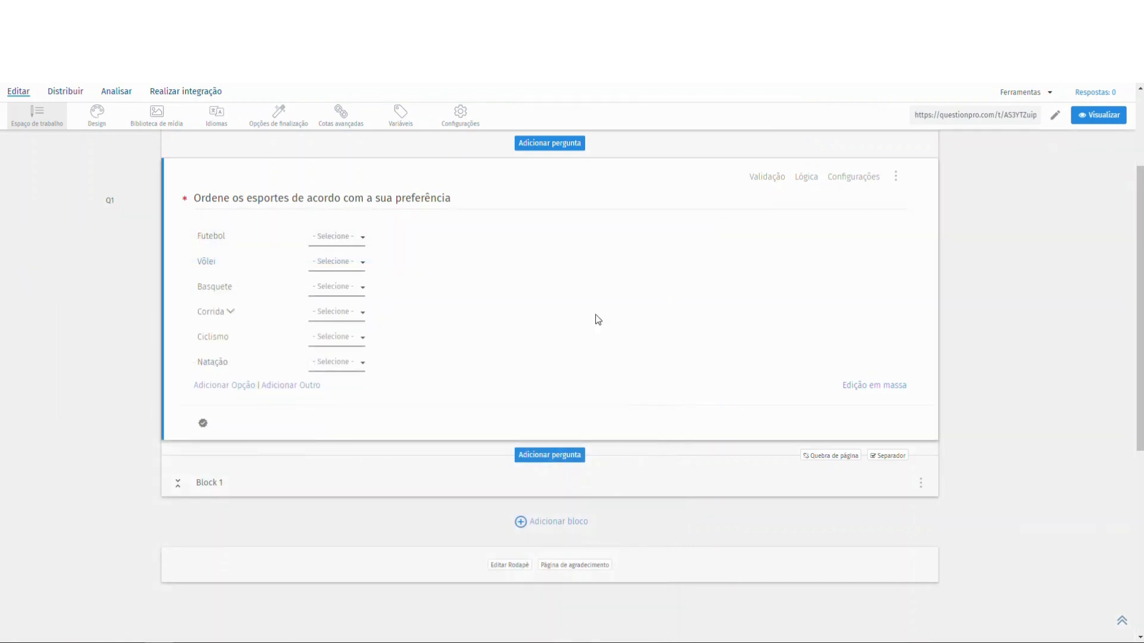
- Add a Soma Constante question below the ranking question
scroll(551, 341, down, 1)
click(556, 393)
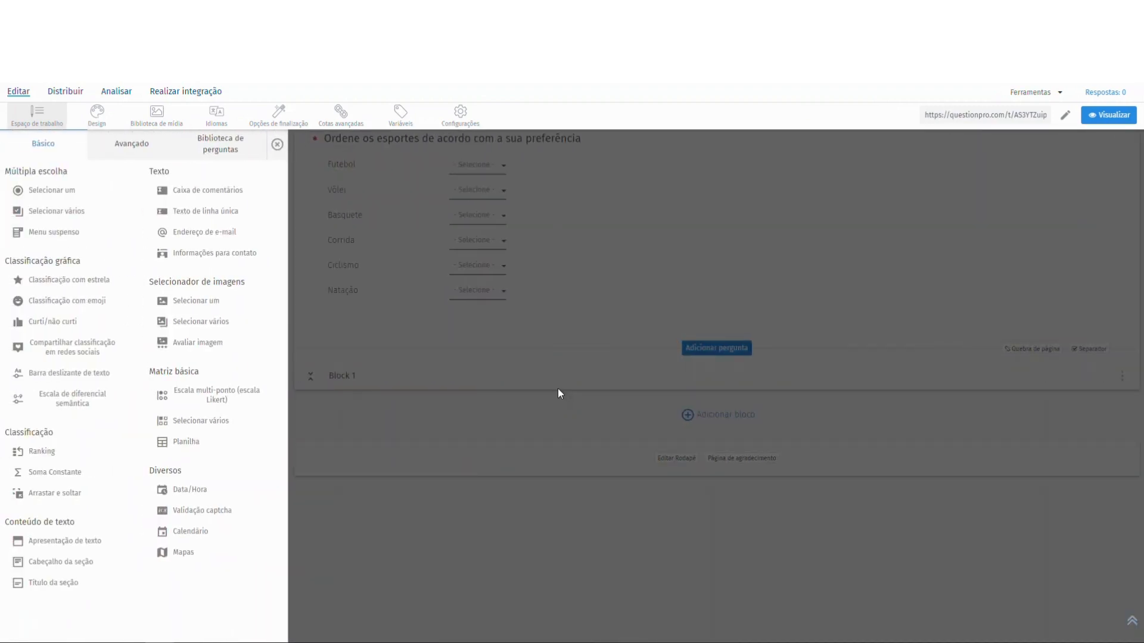
click(108, 453)
click(72, 472)
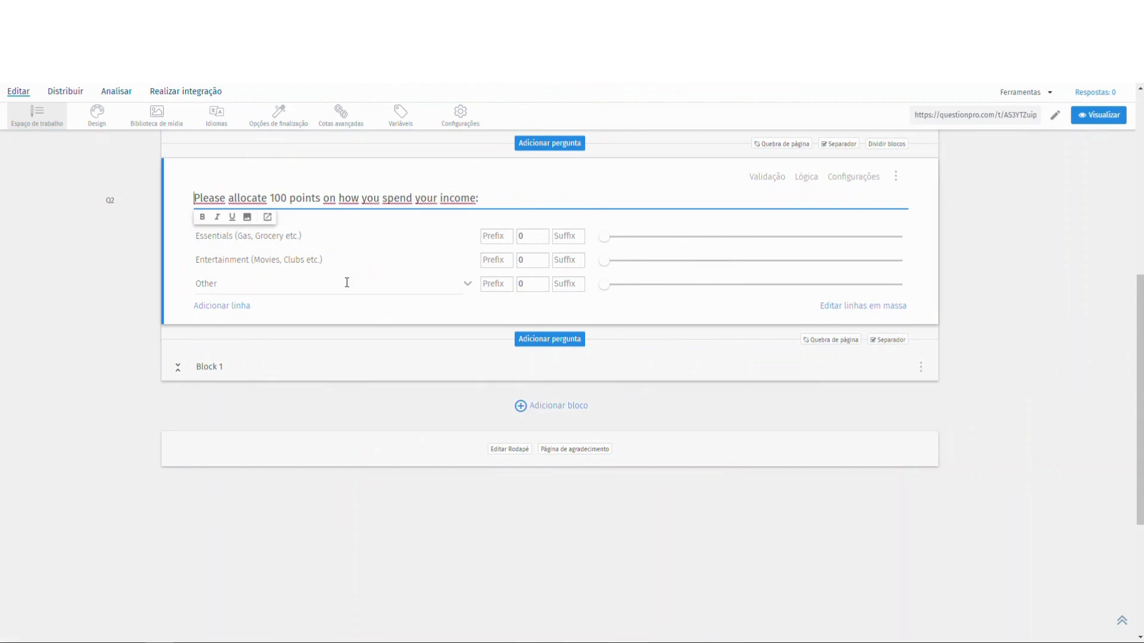
- Replace the new question's text with "Por favor, aloque 100 pontos em como você gasta sua renda:"
click(417, 307)
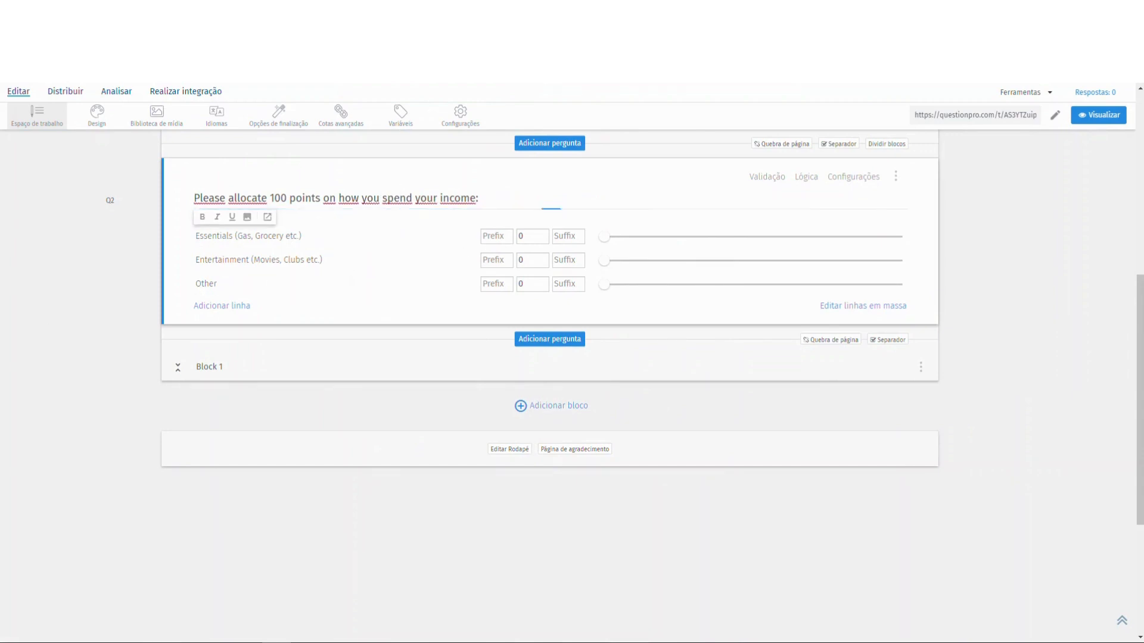
click(339, 199)
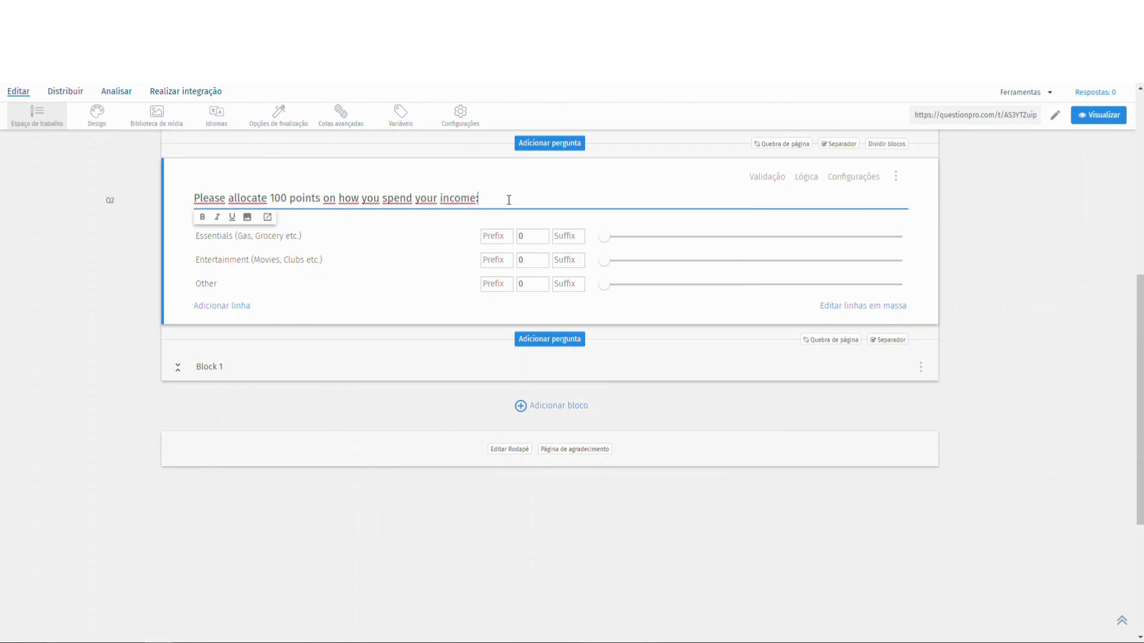
key(ctrl+a)
text(Por favor, aloque 100 pontos em como você gasta sua renda:)
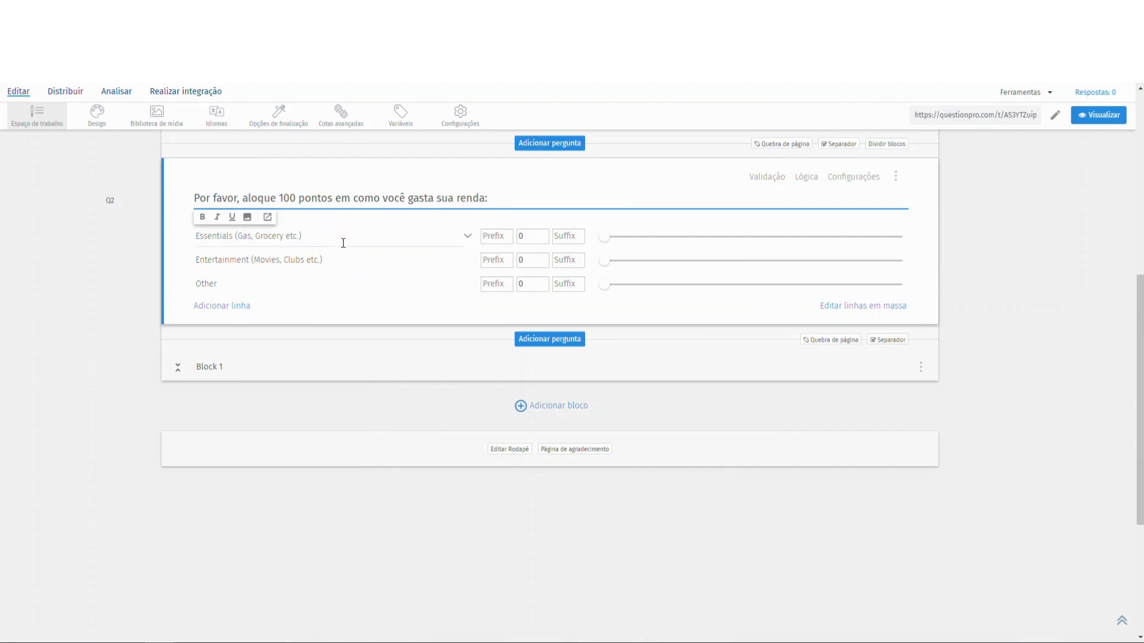
- Add two rows to the question and open the Essentials row in the rich text editor, closing it without changes
click(225, 304)
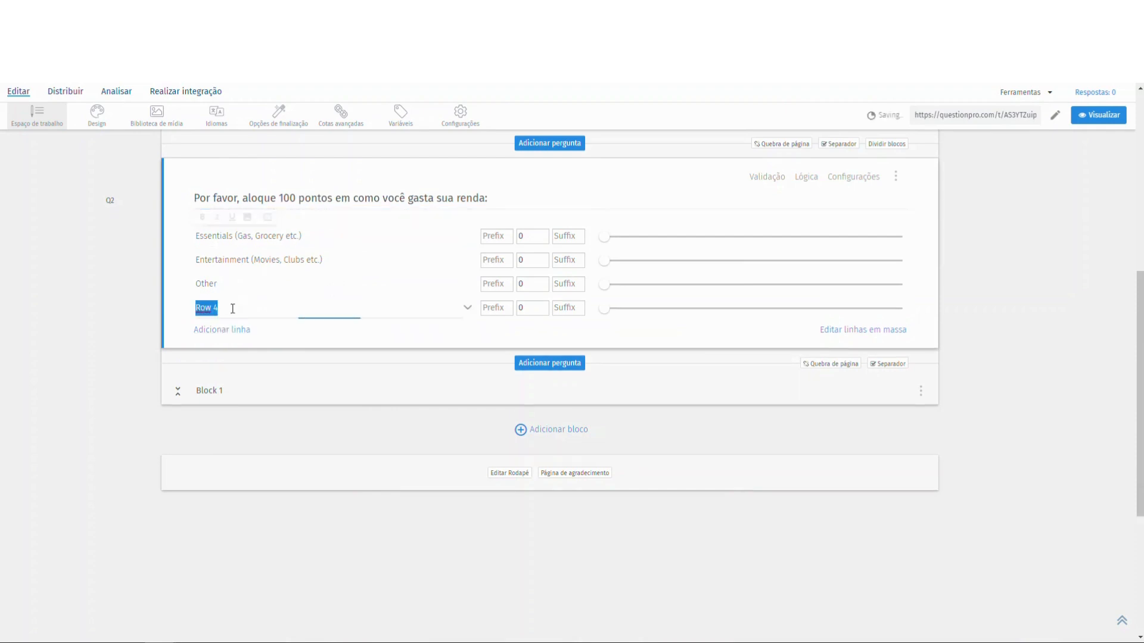
click(238, 330)
click(269, 235)
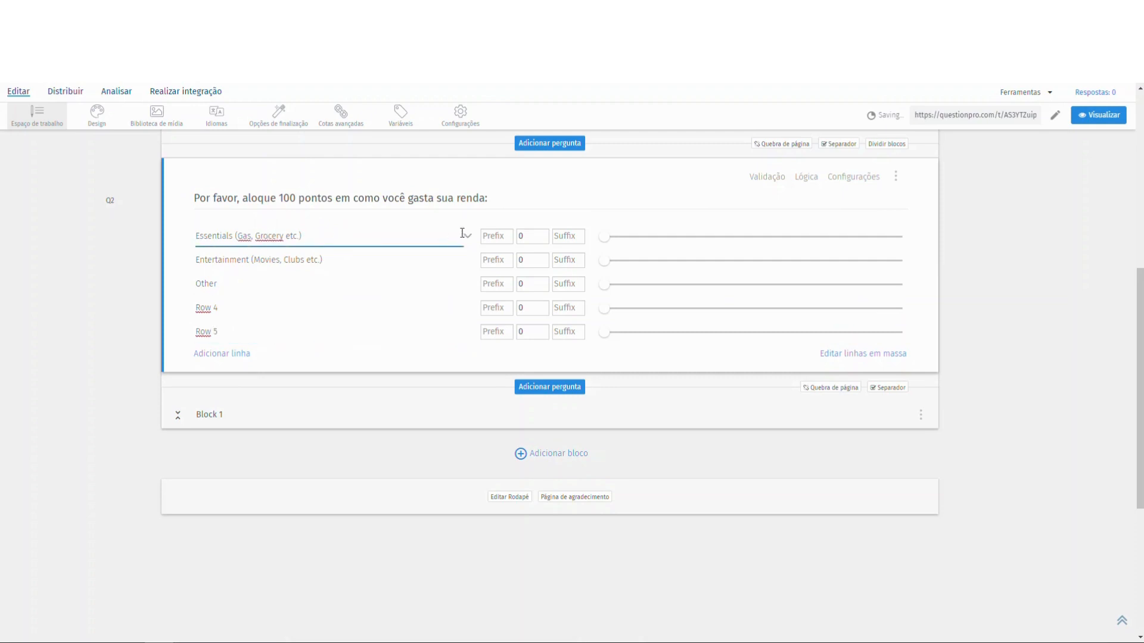
click(464, 234)
click(383, 263)
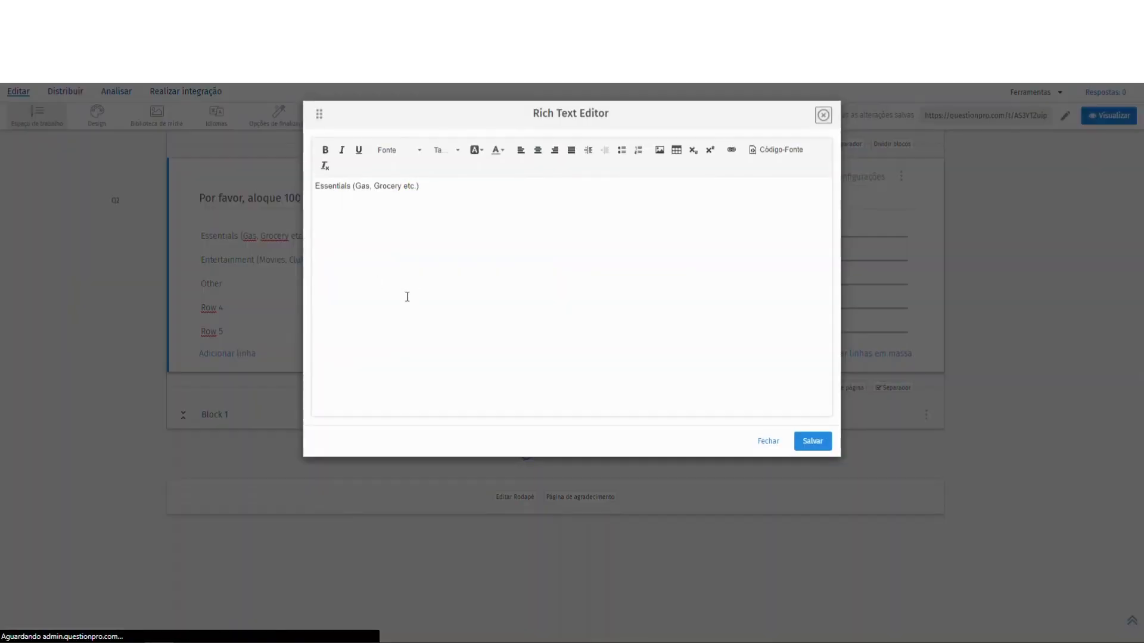
click(822, 115)
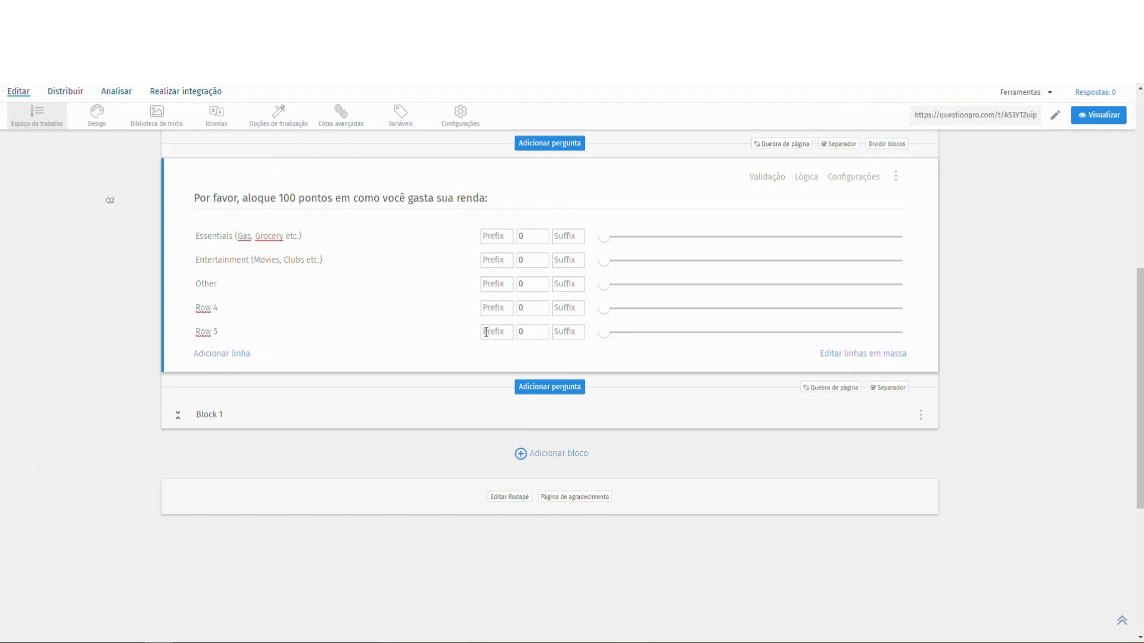
- Replace all rows by bulk editing with "Essenciais (gás, mercearia etc.)", "Entretenimento (Filmes, Clubes, etc.)" and "Outro", one per line, and save
click(870, 358)
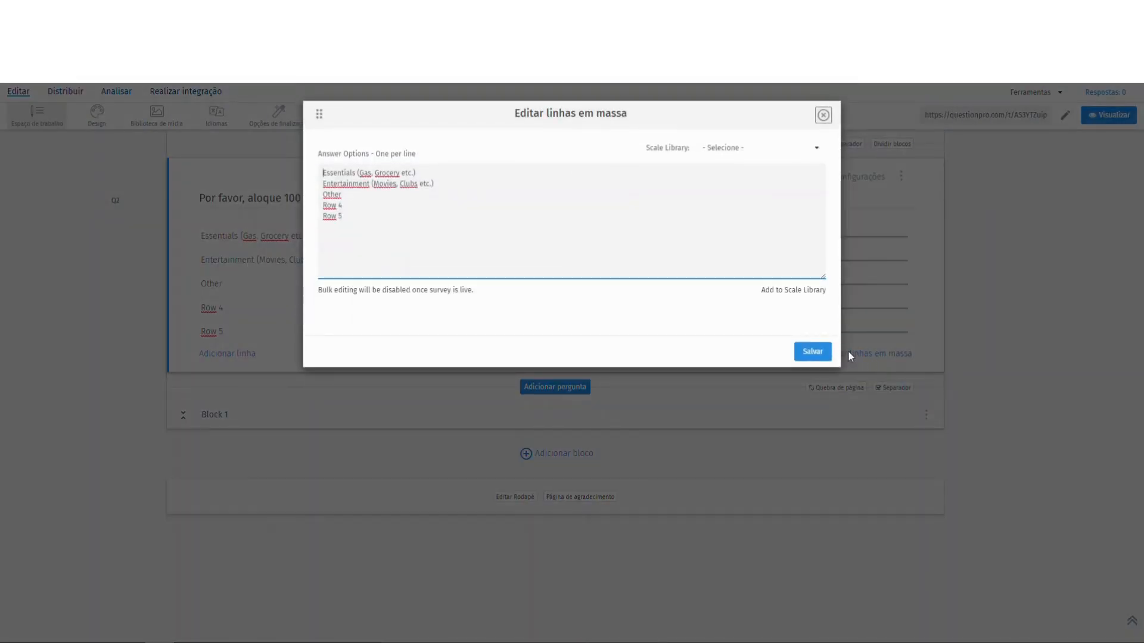
key(alt+Tab)
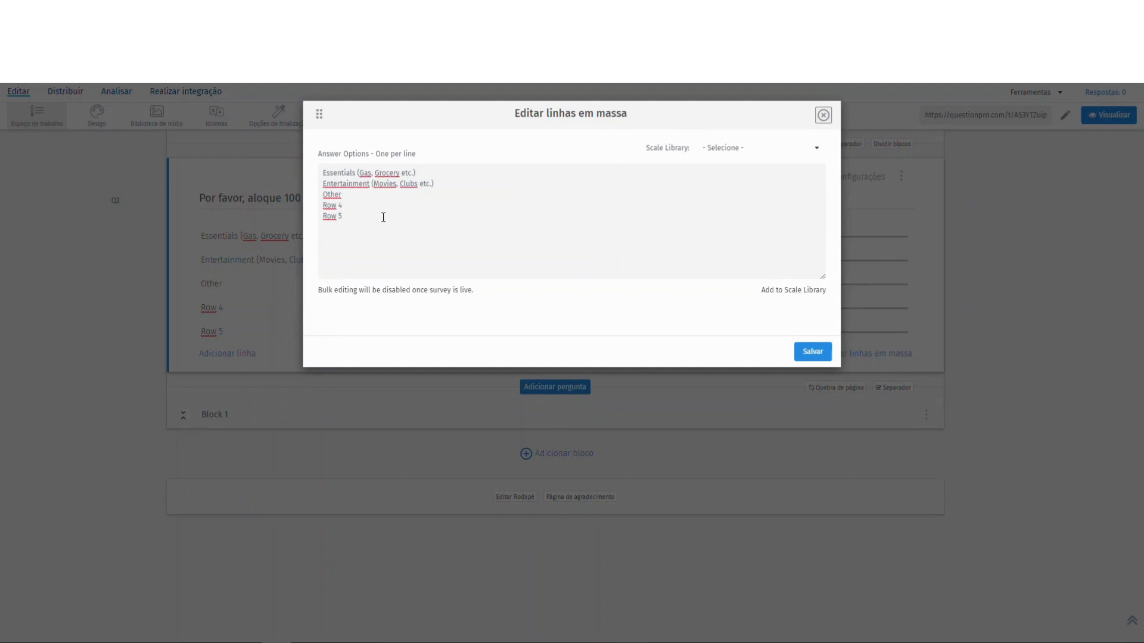
drag(383, 217, 317, 173)
text(Essenciais (gás, mercearia etc.) Entretenimento (Filmes, Clubes, etc.) Outro)
click(813, 351)
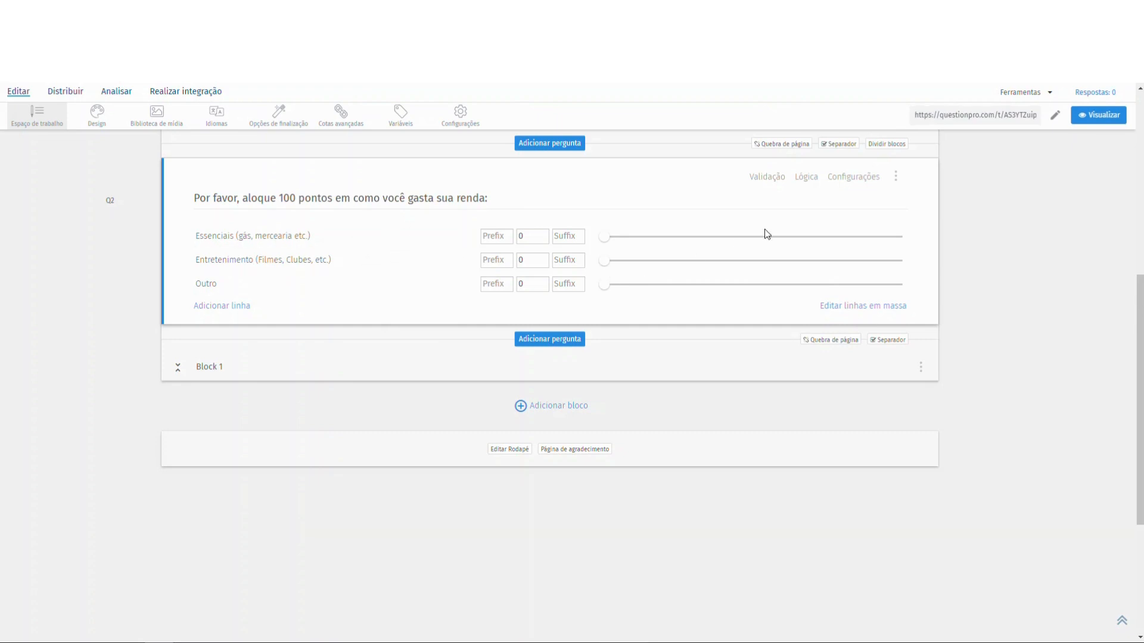
- In the constant sum question's settings, switch decimal points on and off again, and enable the running total display
click(853, 178)
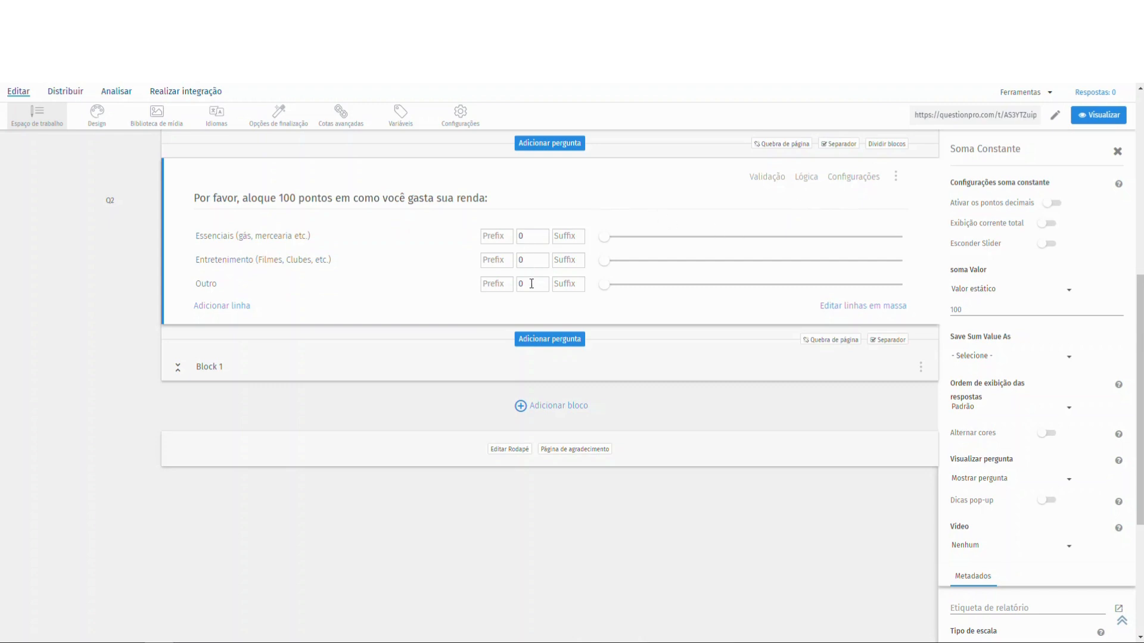
click(1051, 203)
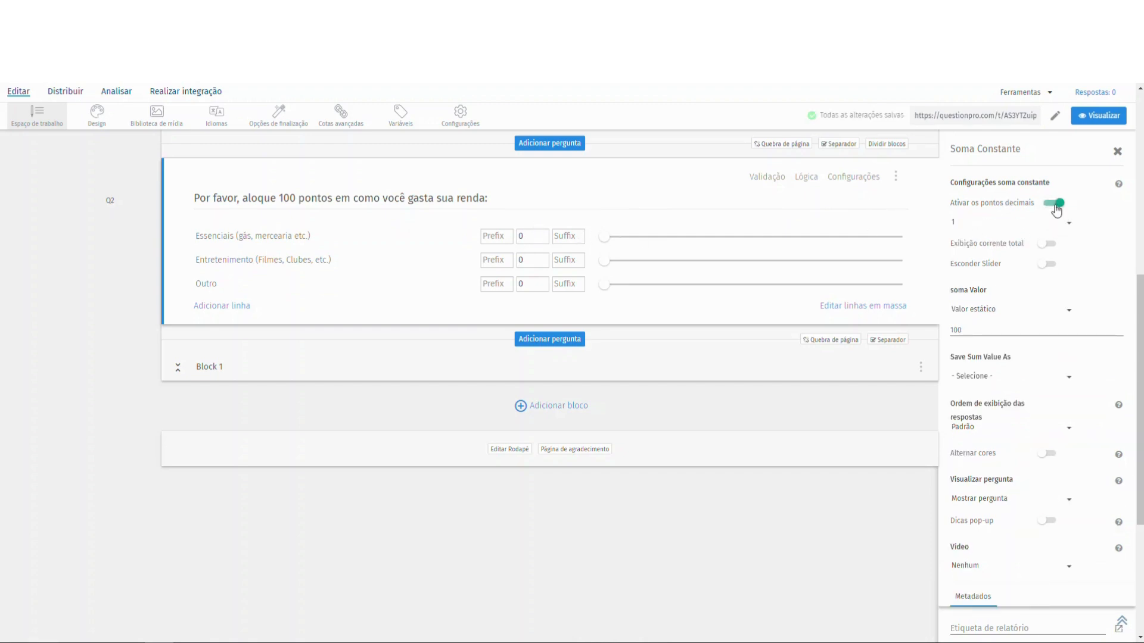
click(1053, 204)
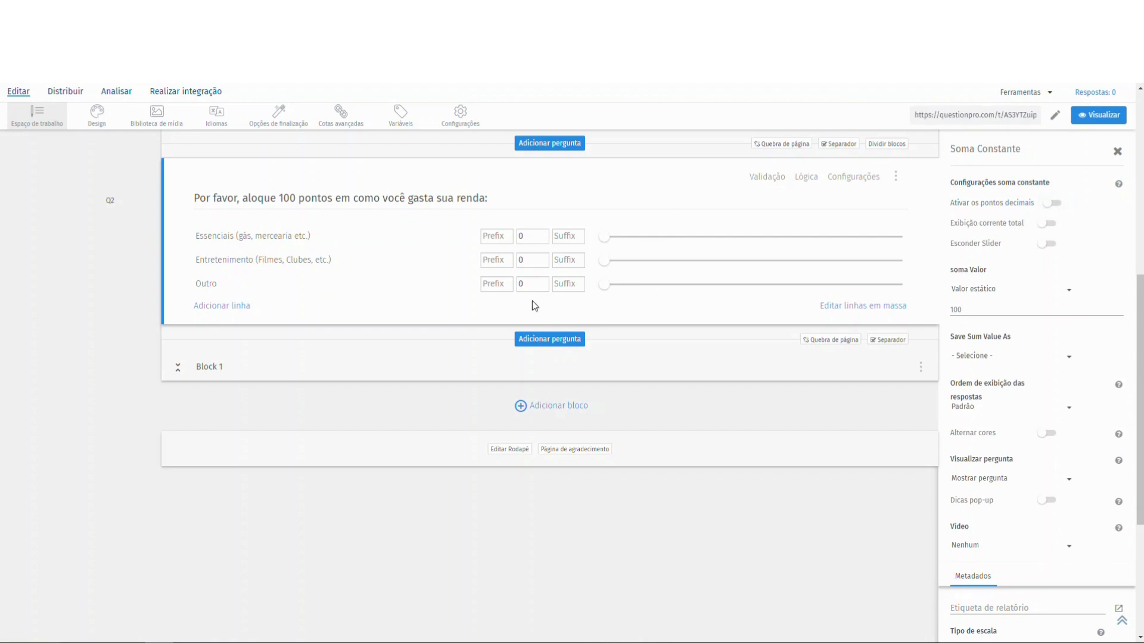
click(1048, 222)
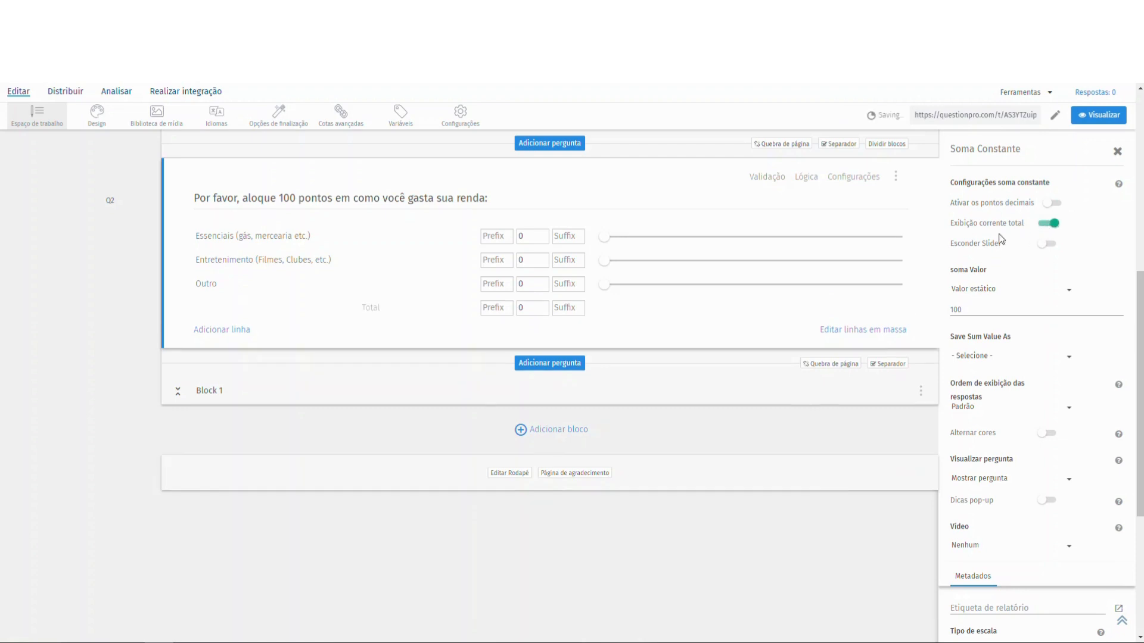
- Preview the constant sum question, allocate 23 points to Essenciais, 57 to Entretenimento and 20 to Outro, and close the preview
click(895, 176)
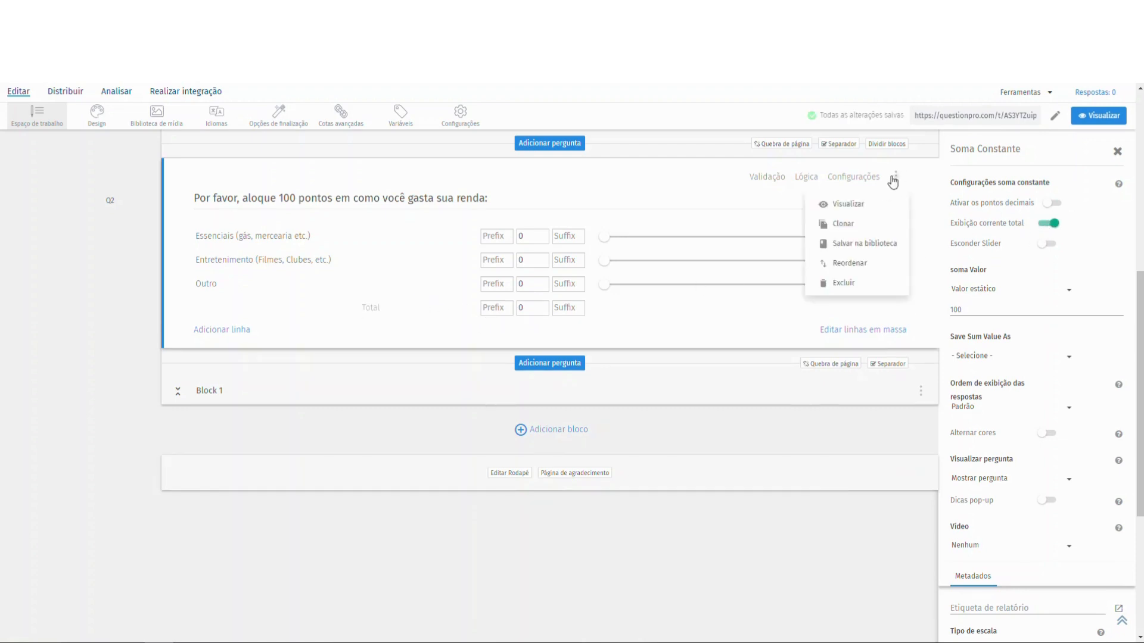
click(822, 206)
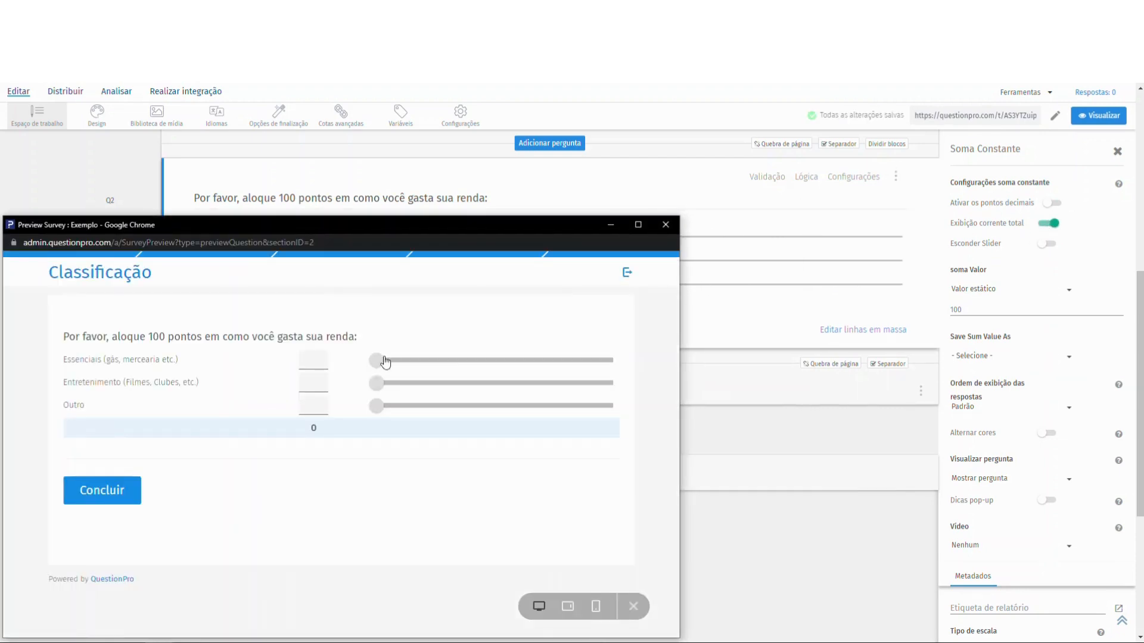
drag(378, 359, 512, 386)
drag(378, 405, 424, 406)
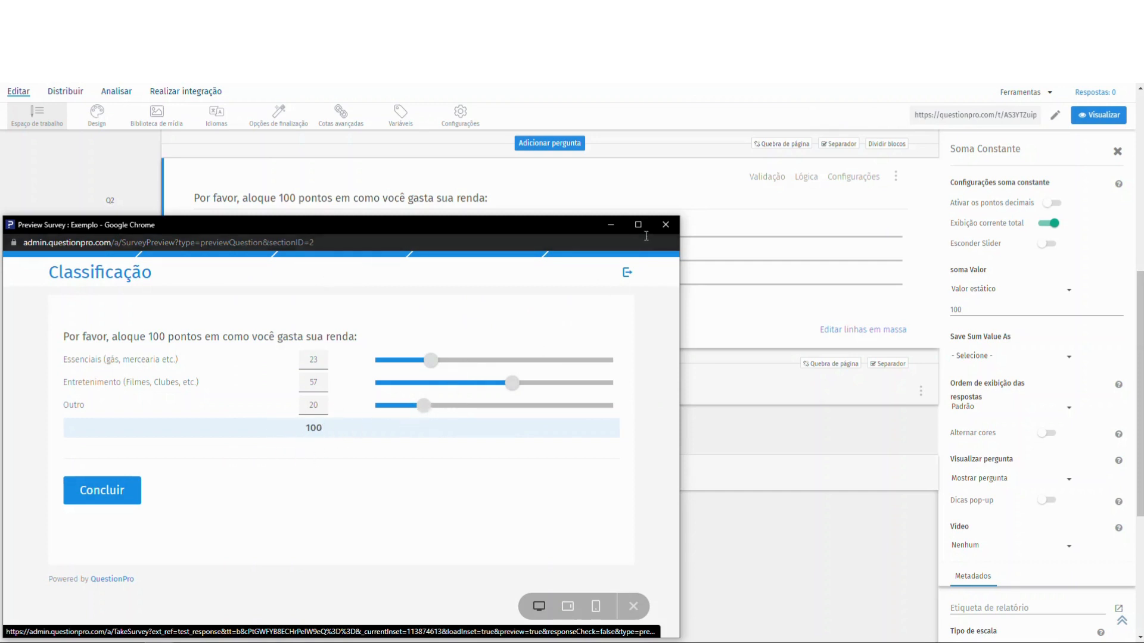
click(665, 225)
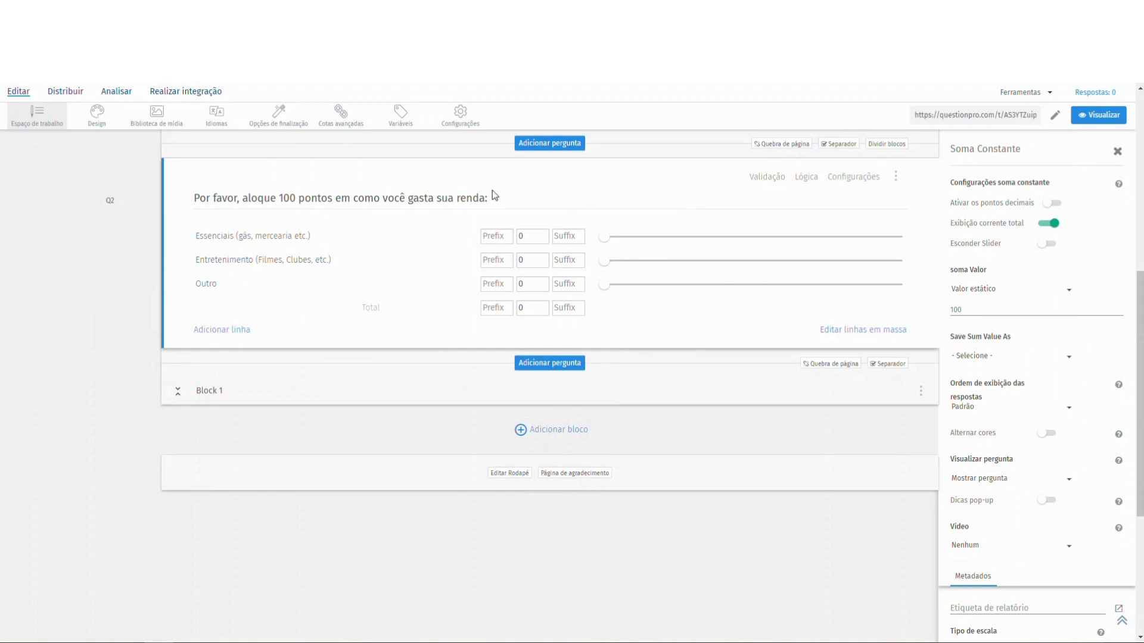
- Toggle slider hiding on and off, and switch the sum value to No Sum, accepting hidden sliders, and back to Valor estático
click(1049, 250)
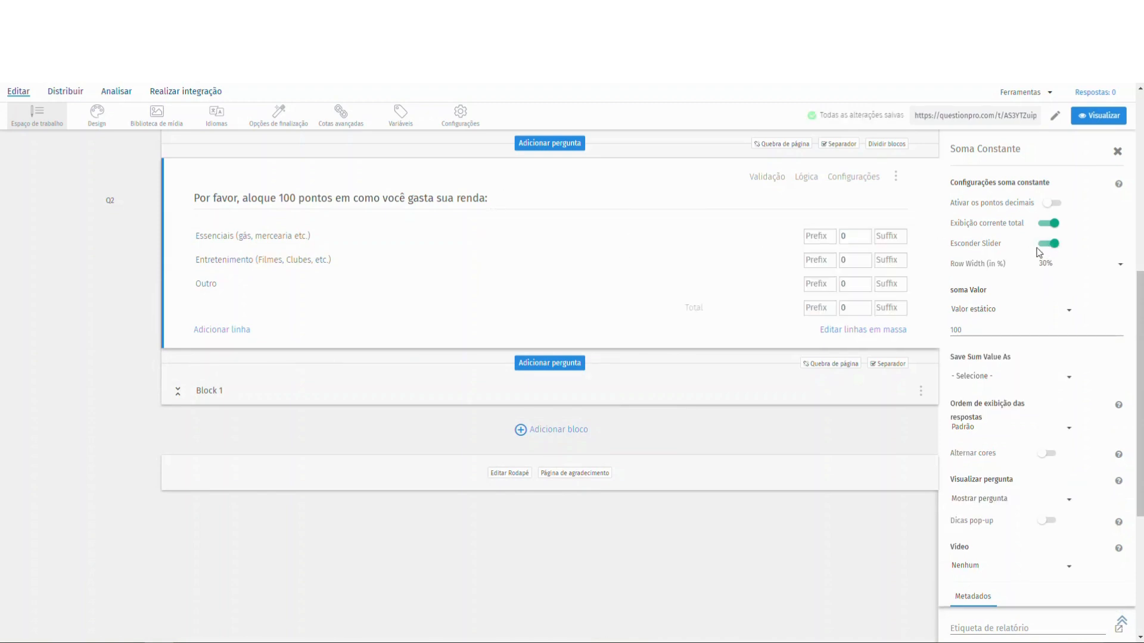
click(1046, 247)
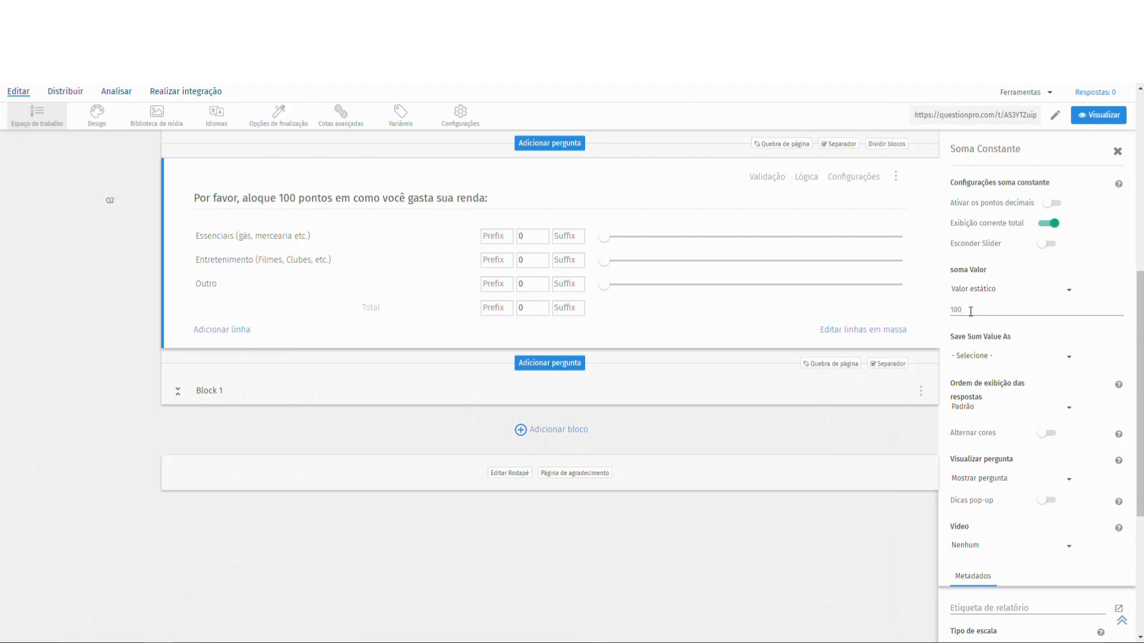
click(980, 289)
click(986, 320)
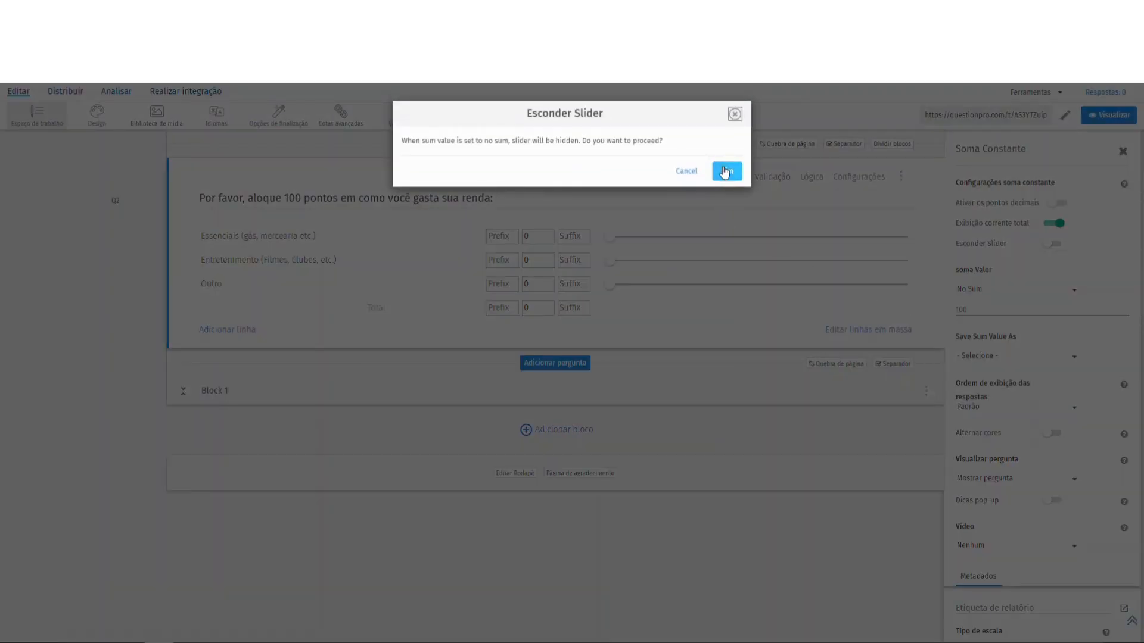
click(724, 171)
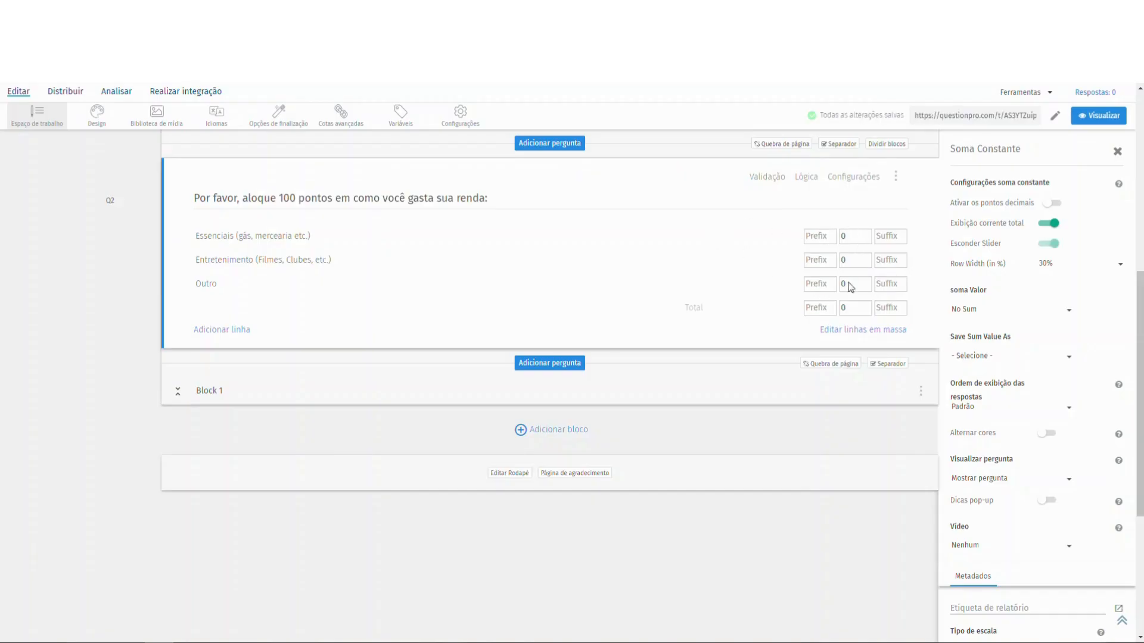
click(989, 309)
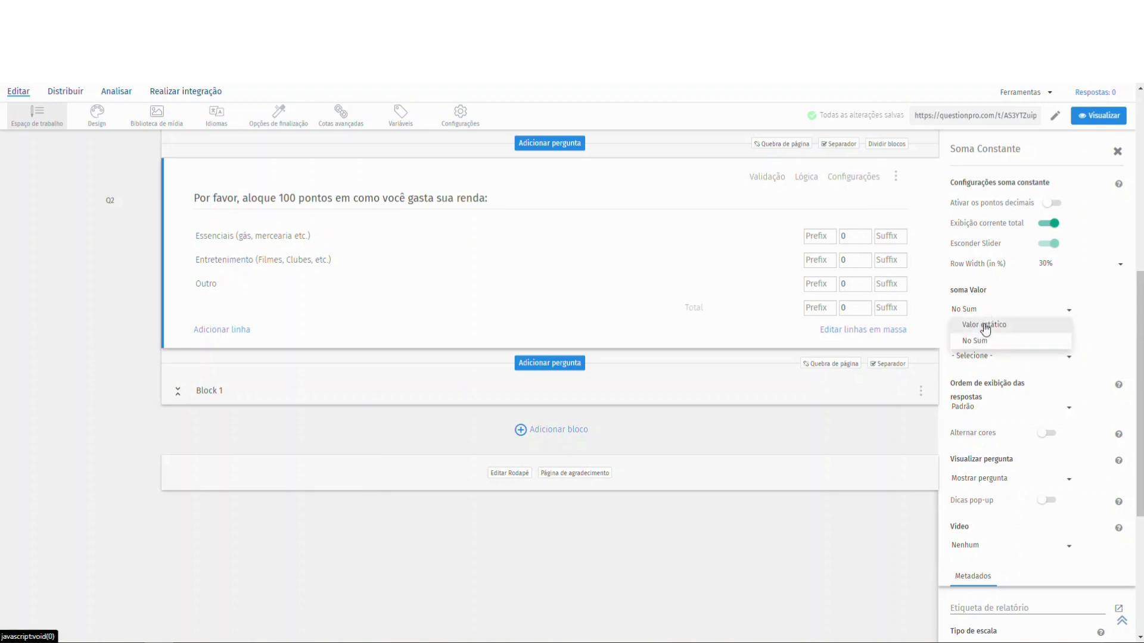
click(981, 329)
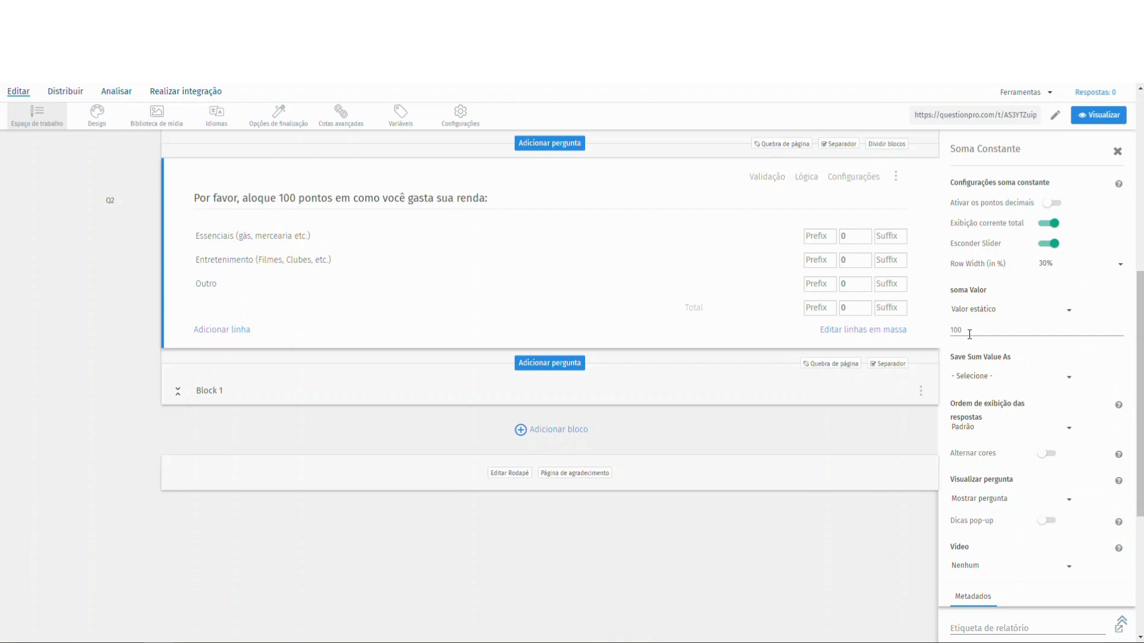
- Inspect the options for saving the sum value, switch alternating colours on and off again, and close the settings
click(972, 378)
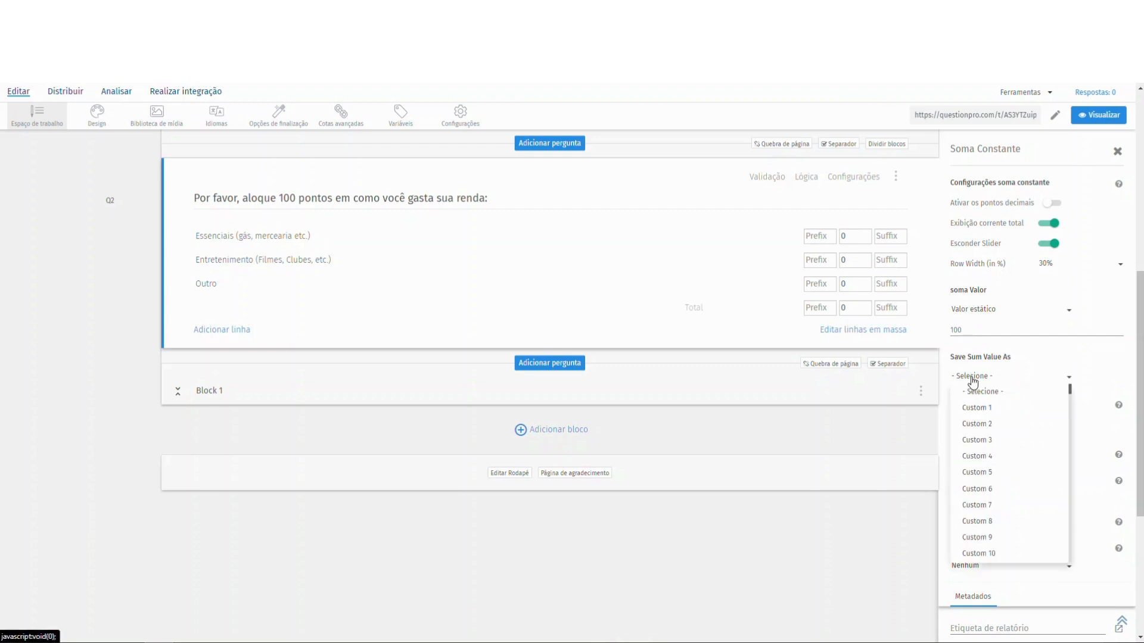
click(988, 378)
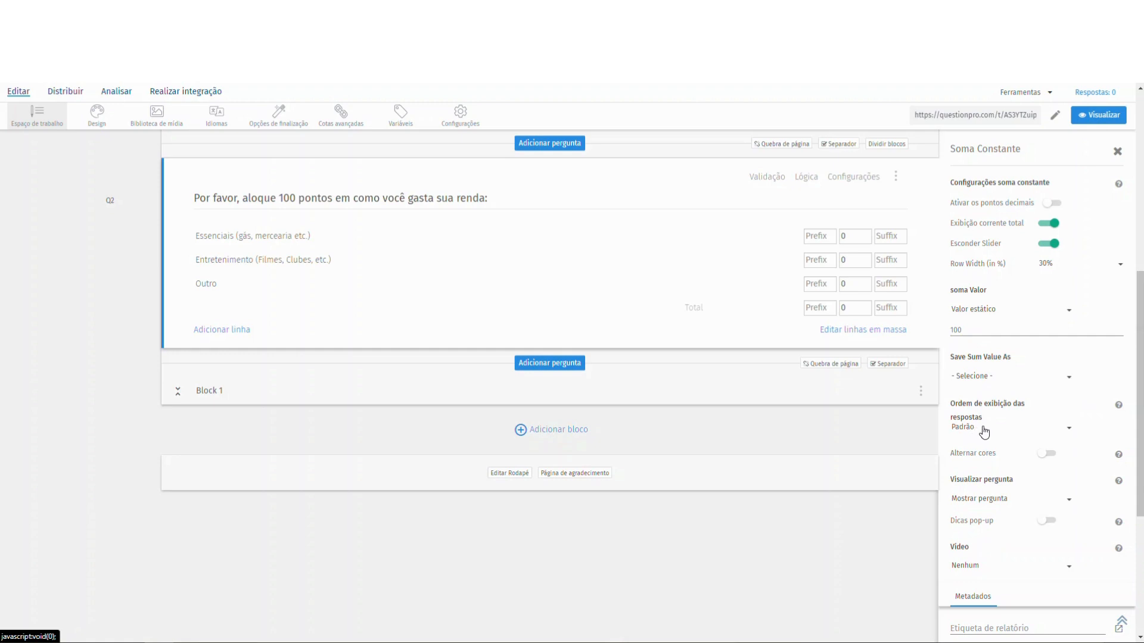
click(1050, 455)
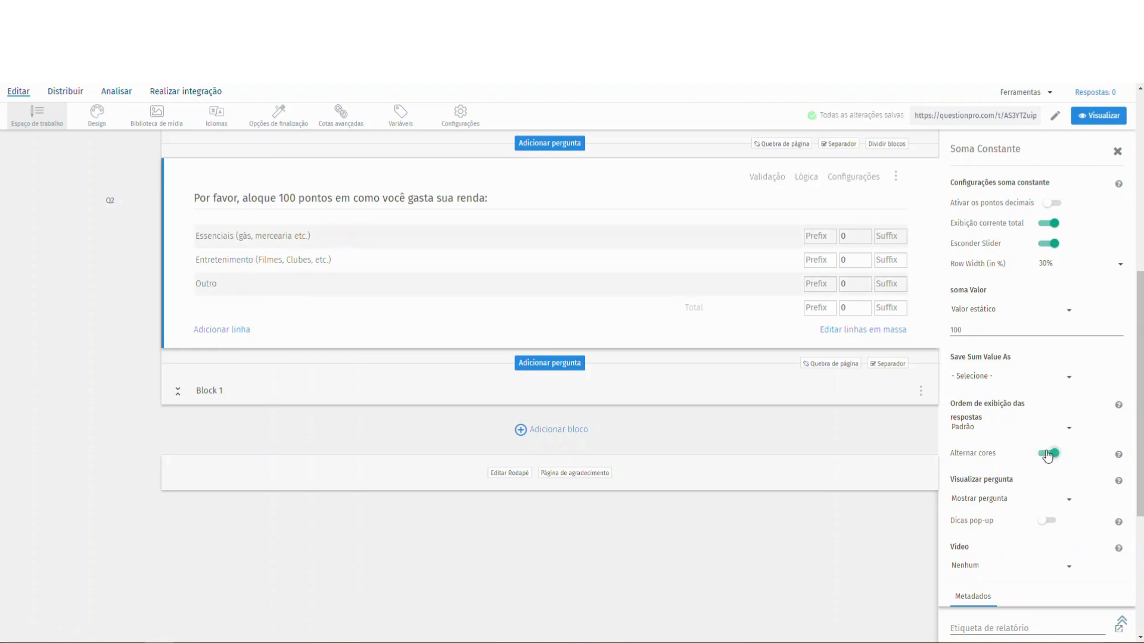
click(1048, 455)
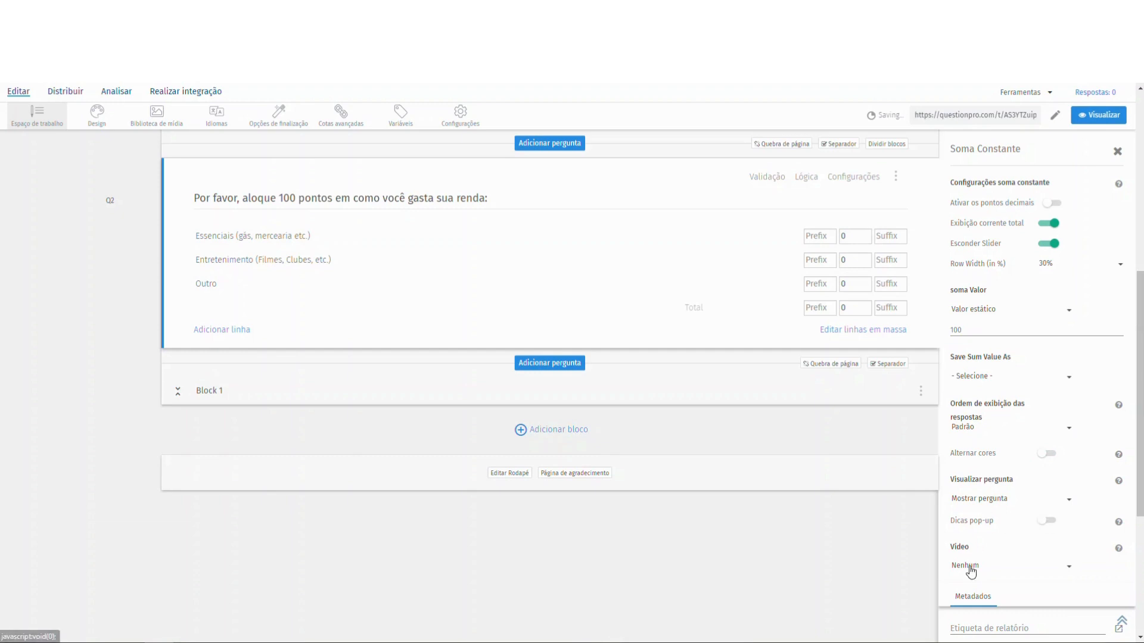
click(1117, 151)
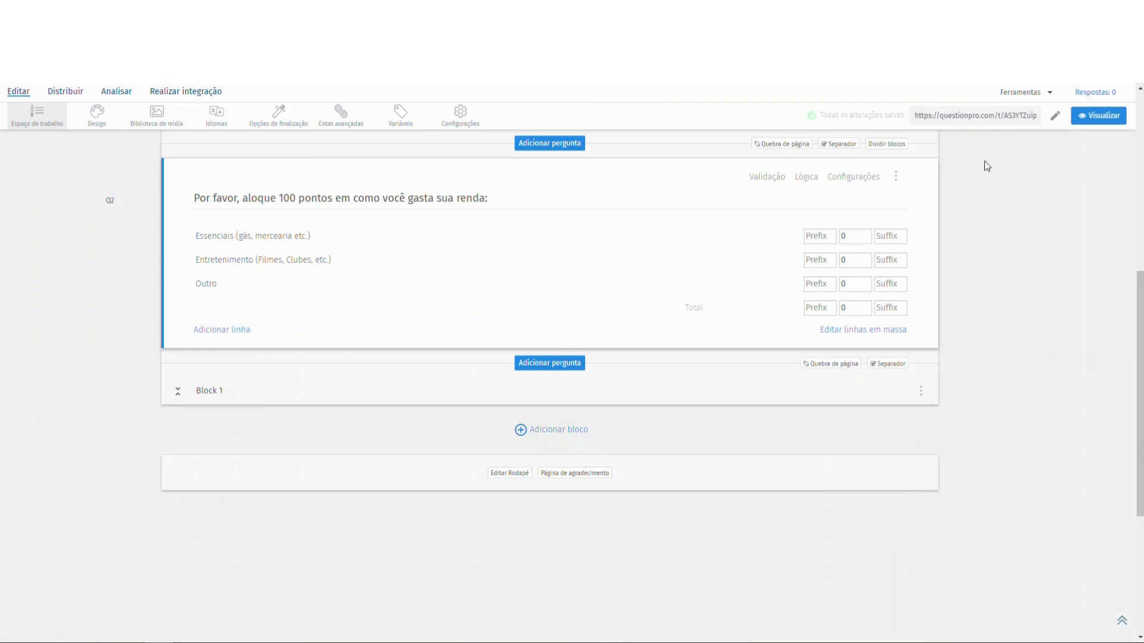
- Preview the constant sum question with its sliders hidden and close the preview
click(895, 178)
click(853, 204)
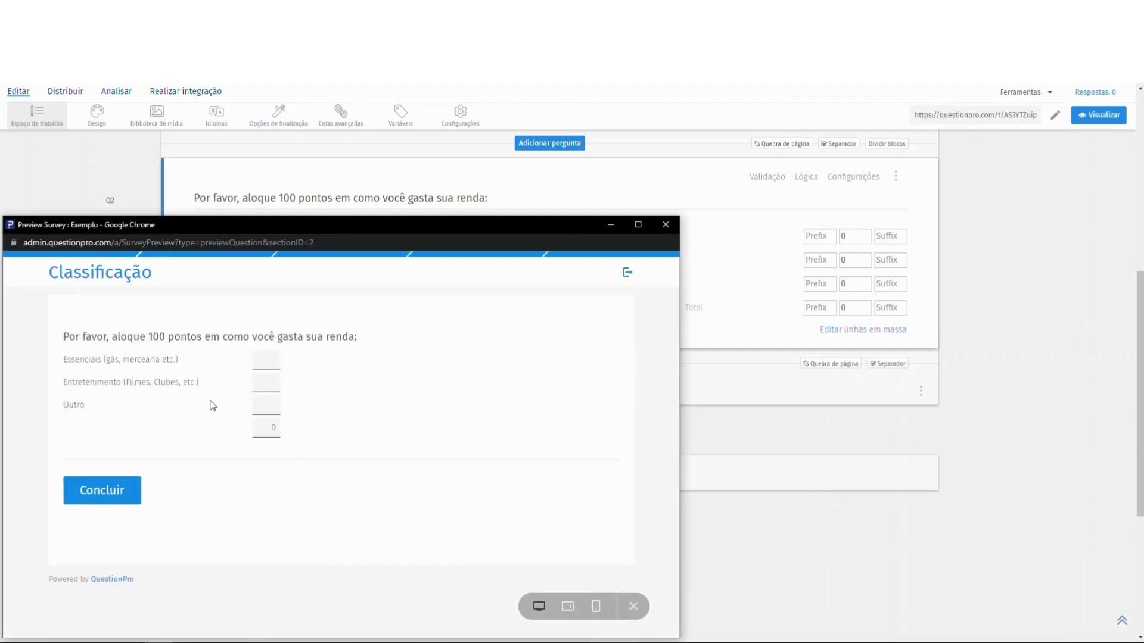
click(698, 210)
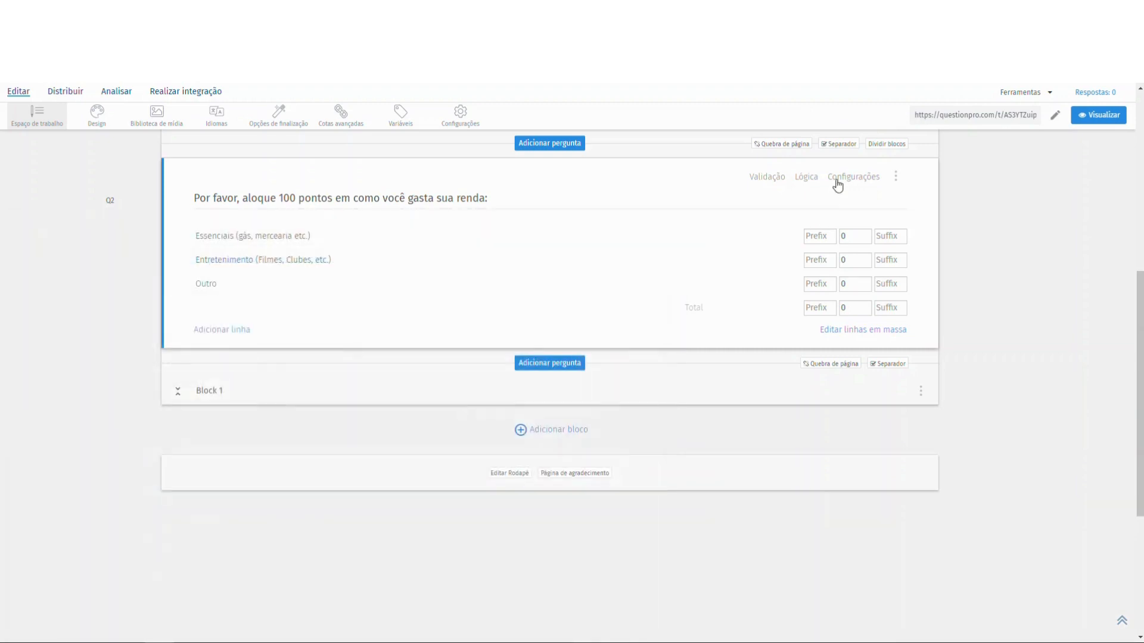
- Turn off slider hiding in the constant sum question's settings and close them
click(849, 177)
click(1048, 243)
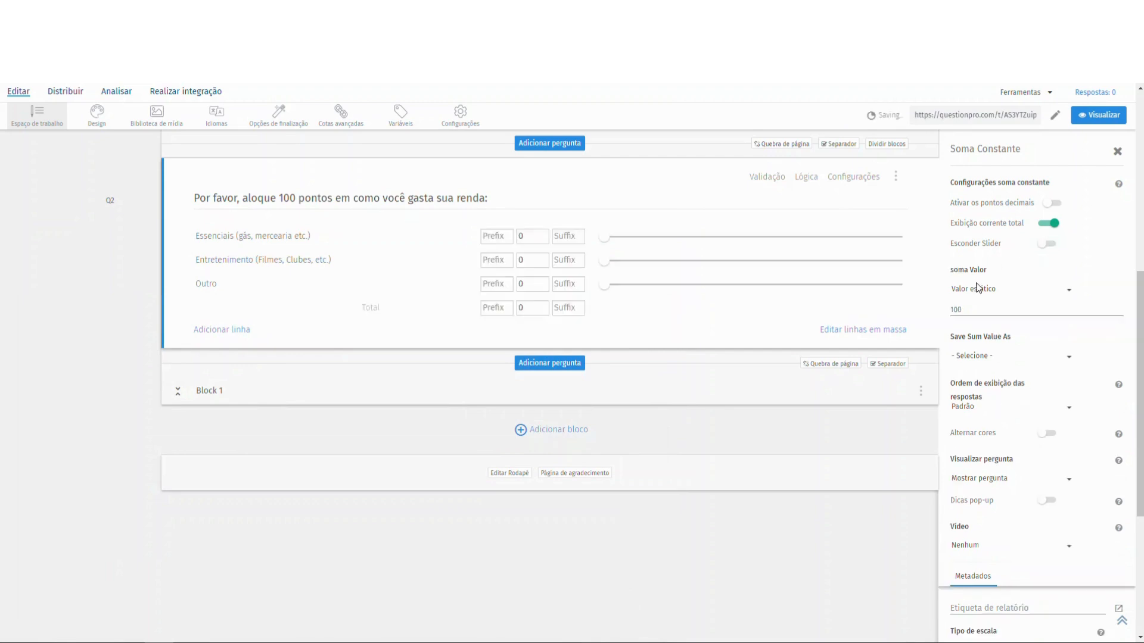
click(1117, 152)
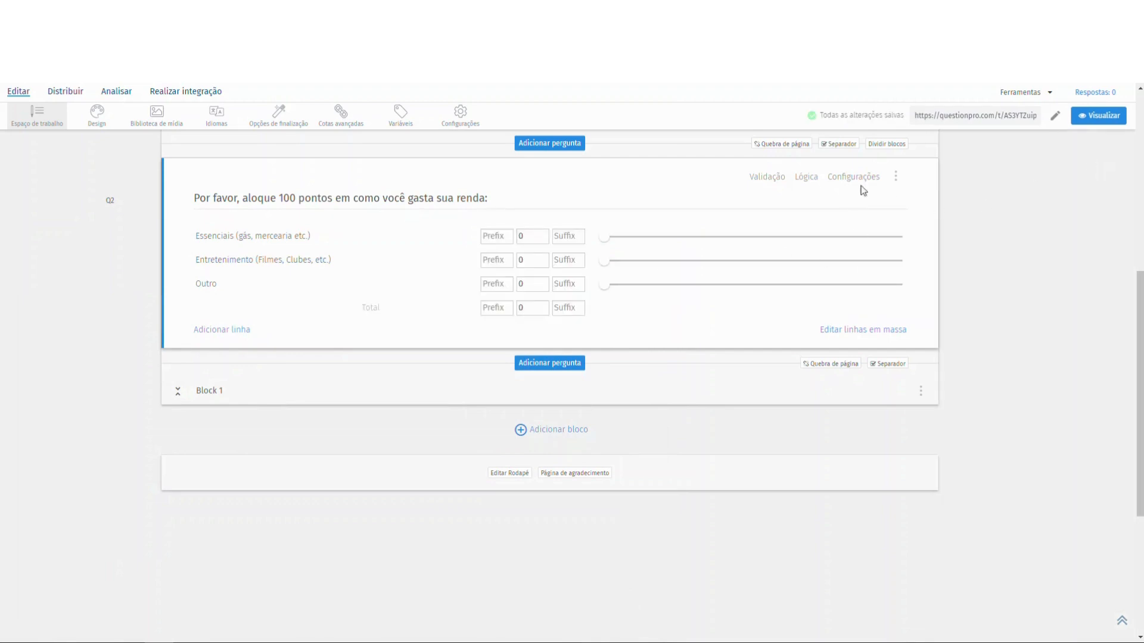
- Add a drag-and-drop ranking question (Arrastar e soltar) below the constant sum question
click(547, 364)
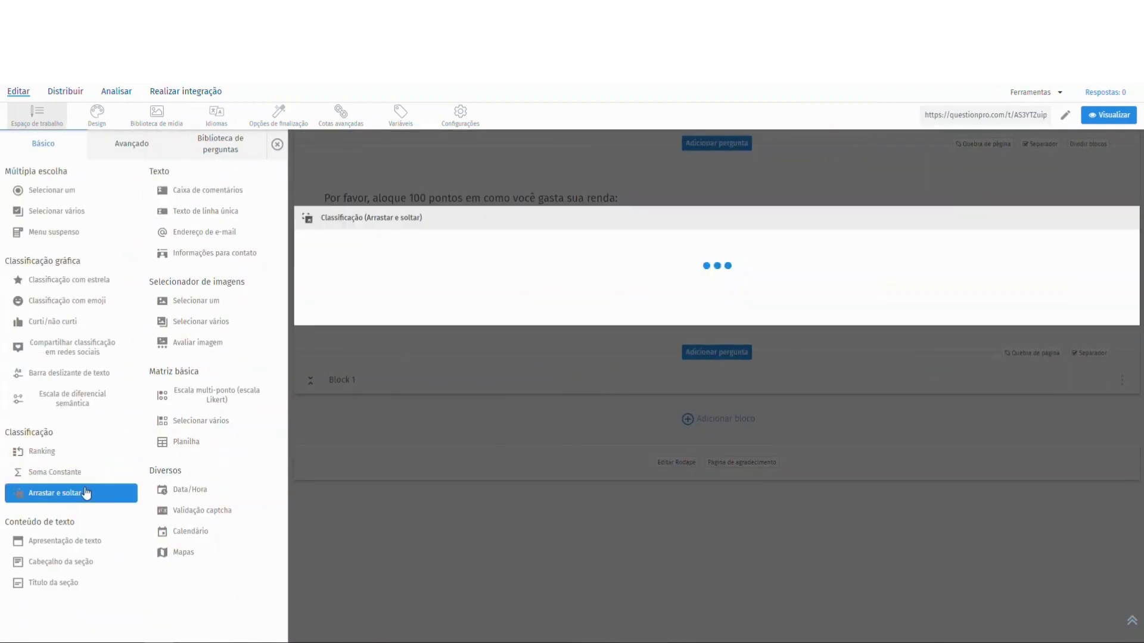
click(65, 494)
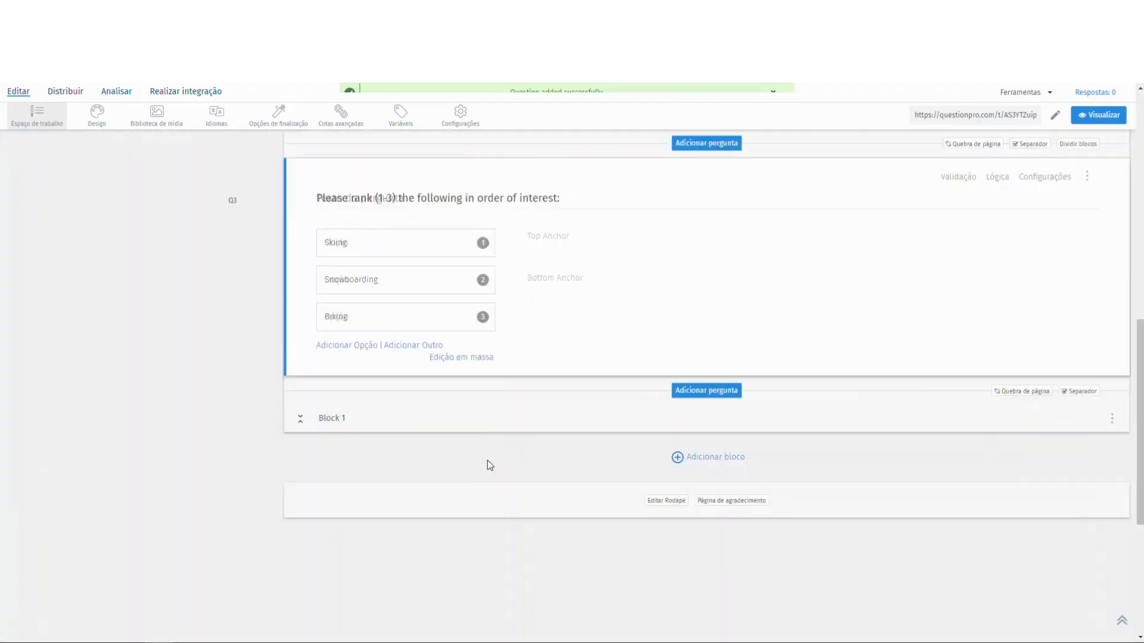
scroll(487, 459, up, 7)
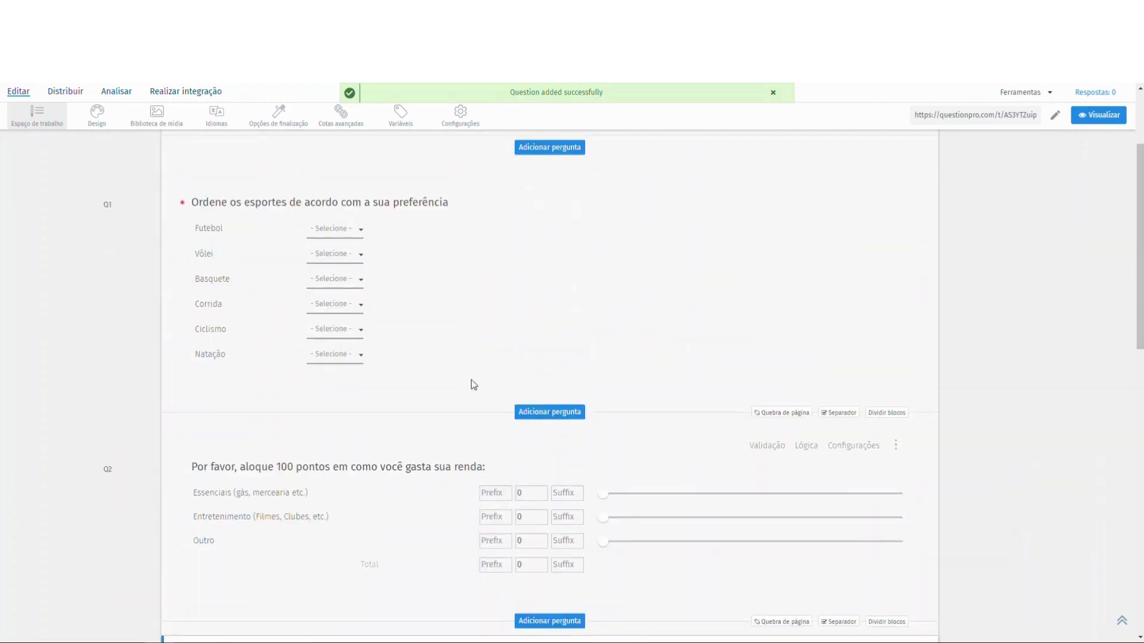
scroll(510, 304, down, 3)
scroll(477, 276, down, 5)
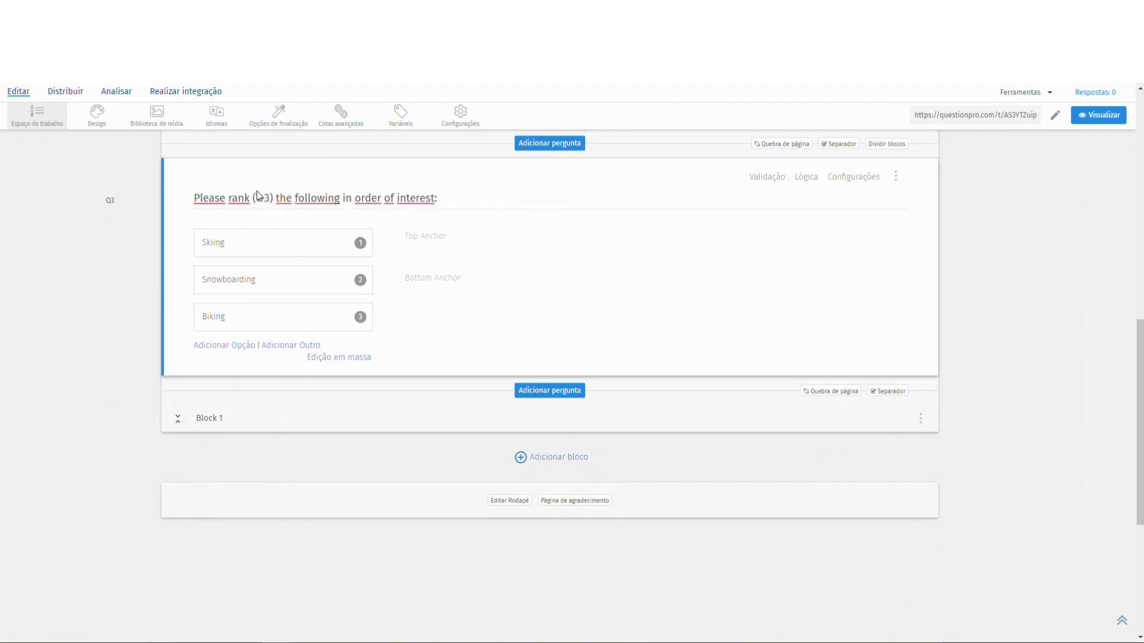
- Replace the drag-and-drop question's text with "Ordene os esportes de acordo com a sua preferência"
click(334, 197)
triple_click(435, 198)
text(Ordene os esportes de acordo com a sua preferência)
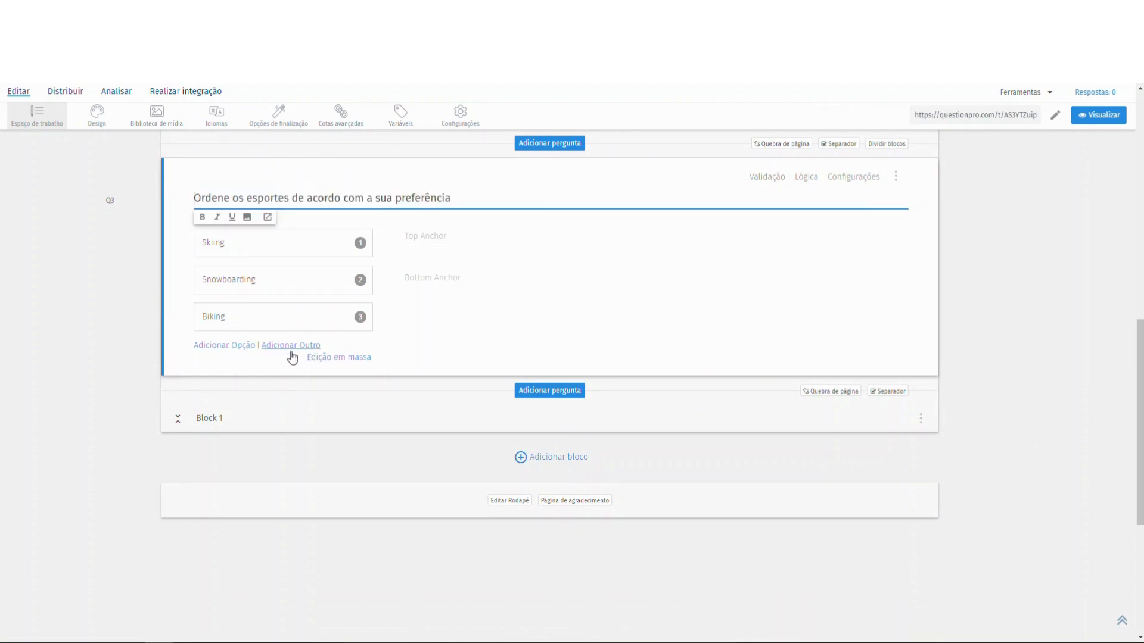
- Replace all answer options by bulk editing with Futebol, Vôlei, Basquete, Corrida, Ciclismo and Natação, one per line, and save
click(348, 357)
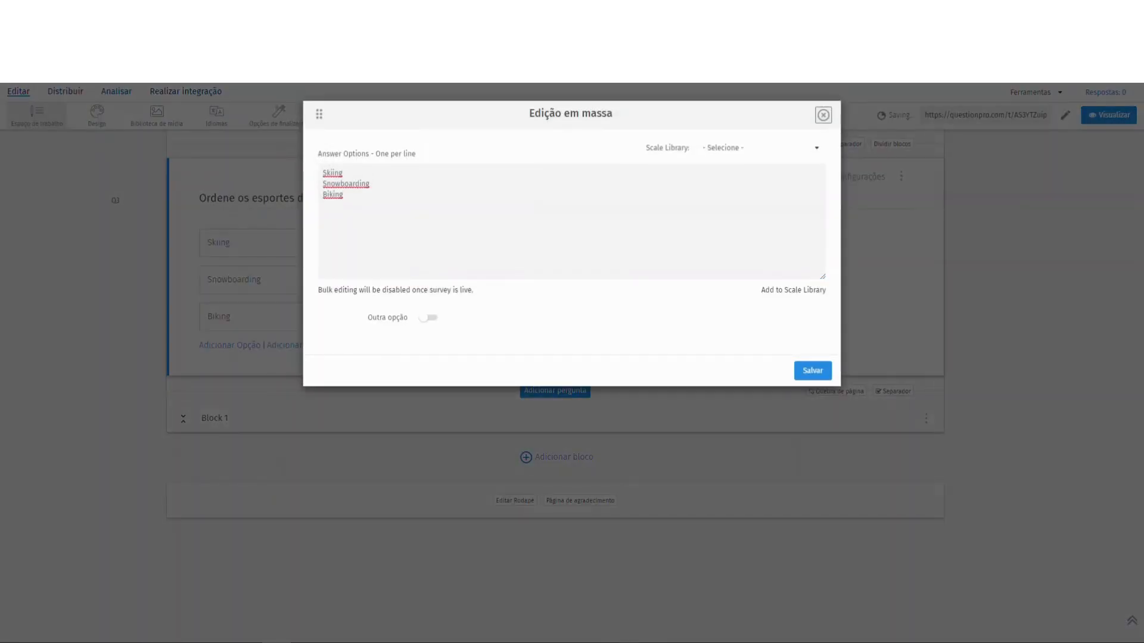
drag(344, 205, 315, 175)
text(Futebol Vôlei Basquete Corrida Ciclismo Natação)
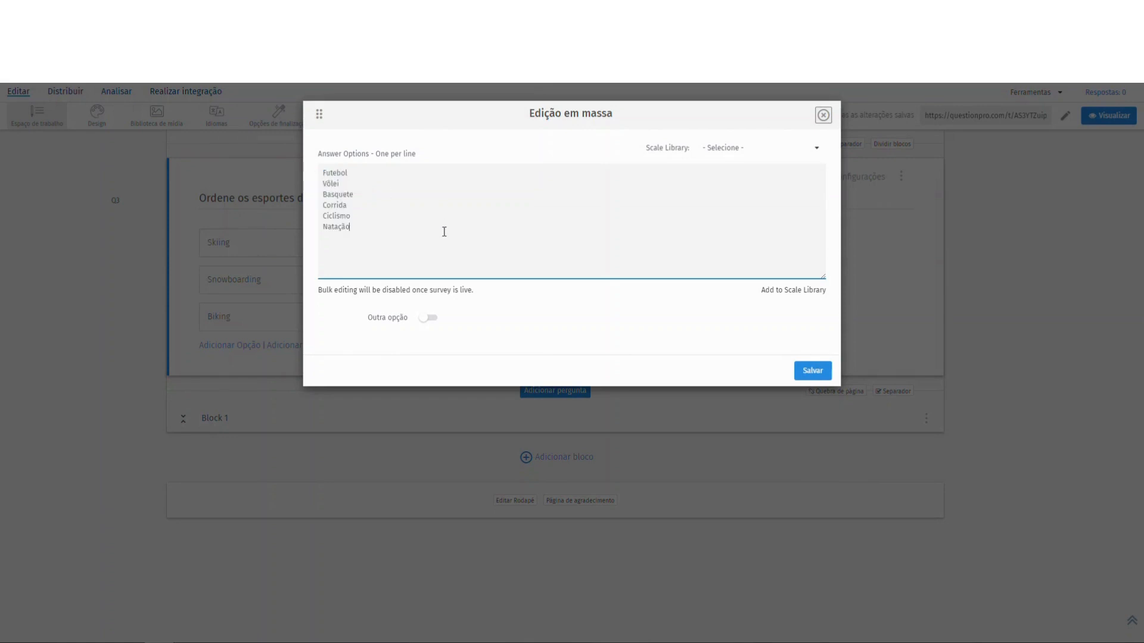
click(816, 371)
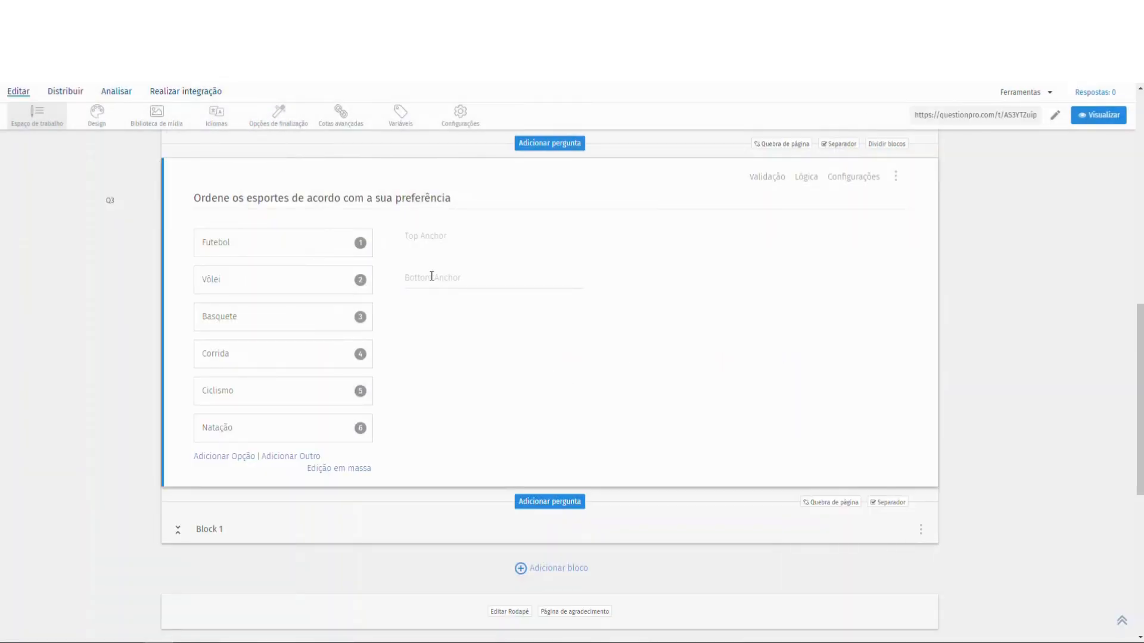
- Check the drag-and-drop question's settings and test its preview by ranking Futebol, Natação, Ciclismo, Vôlei, Basquete and Corrida in that order
click(849, 177)
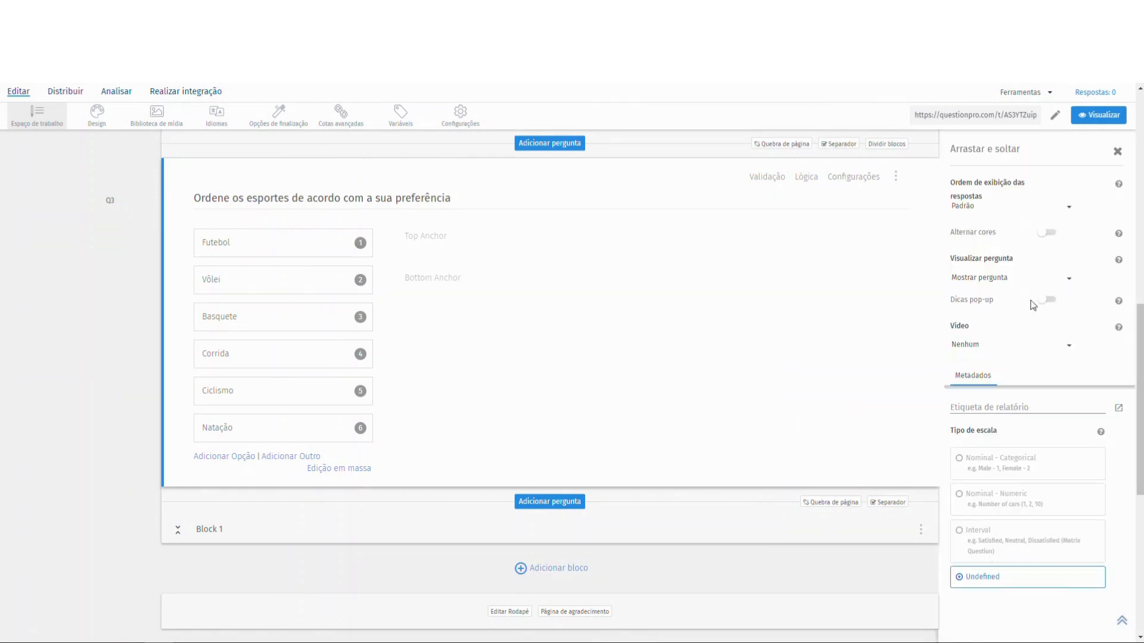
click(1117, 151)
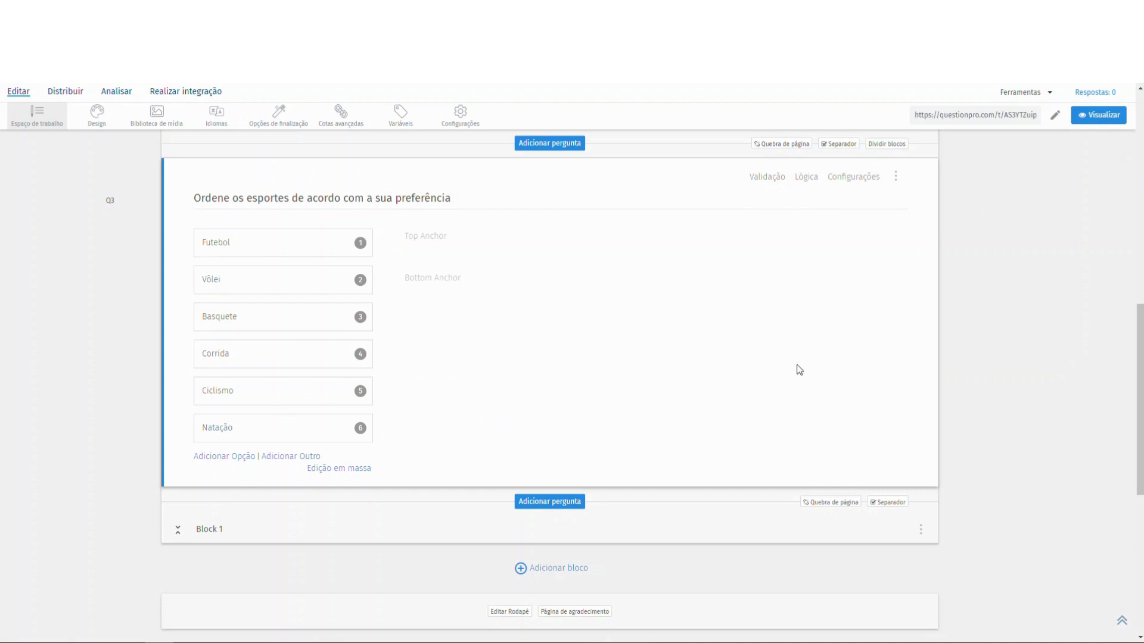
click(895, 176)
click(874, 202)
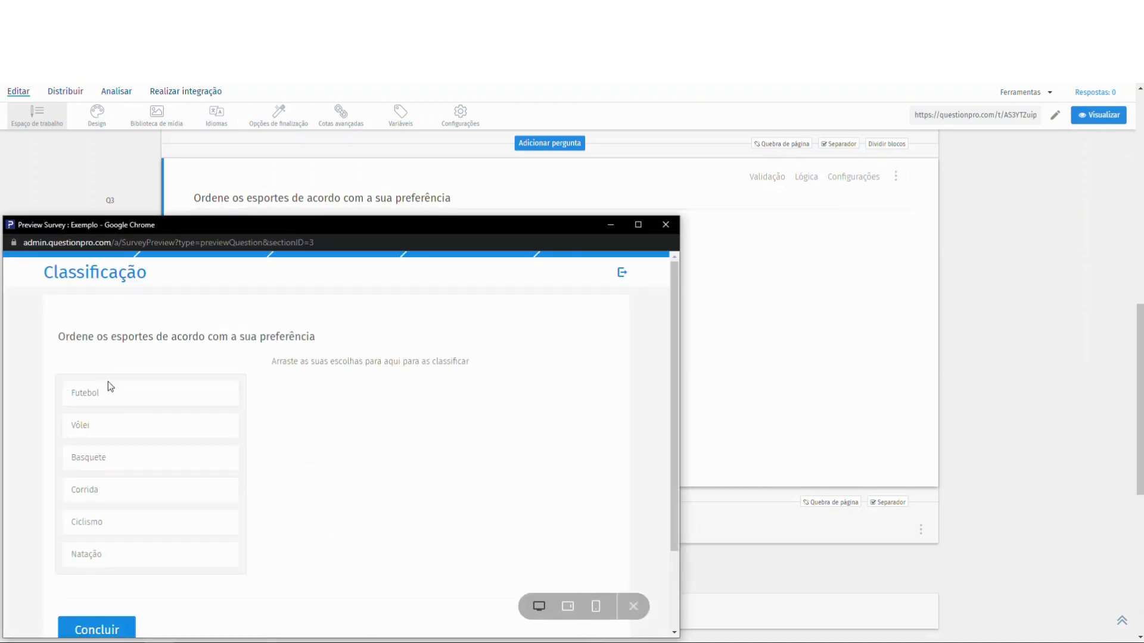
drag(112, 400, 370, 402)
drag(151, 396, 348, 430)
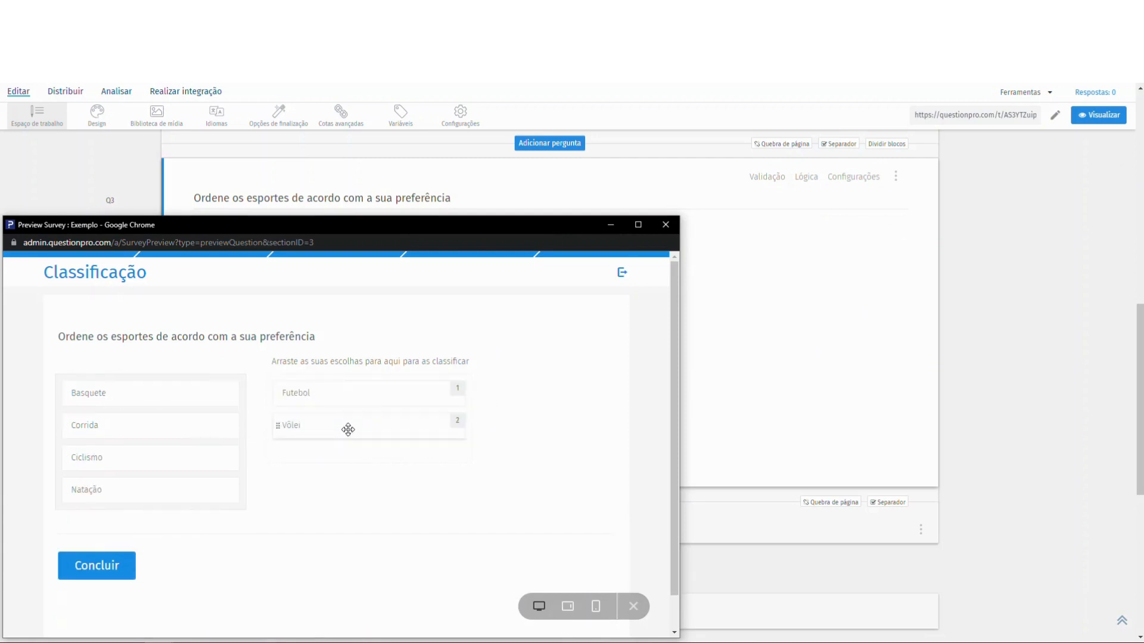
drag(122, 395, 346, 486)
drag(220, 394, 347, 420)
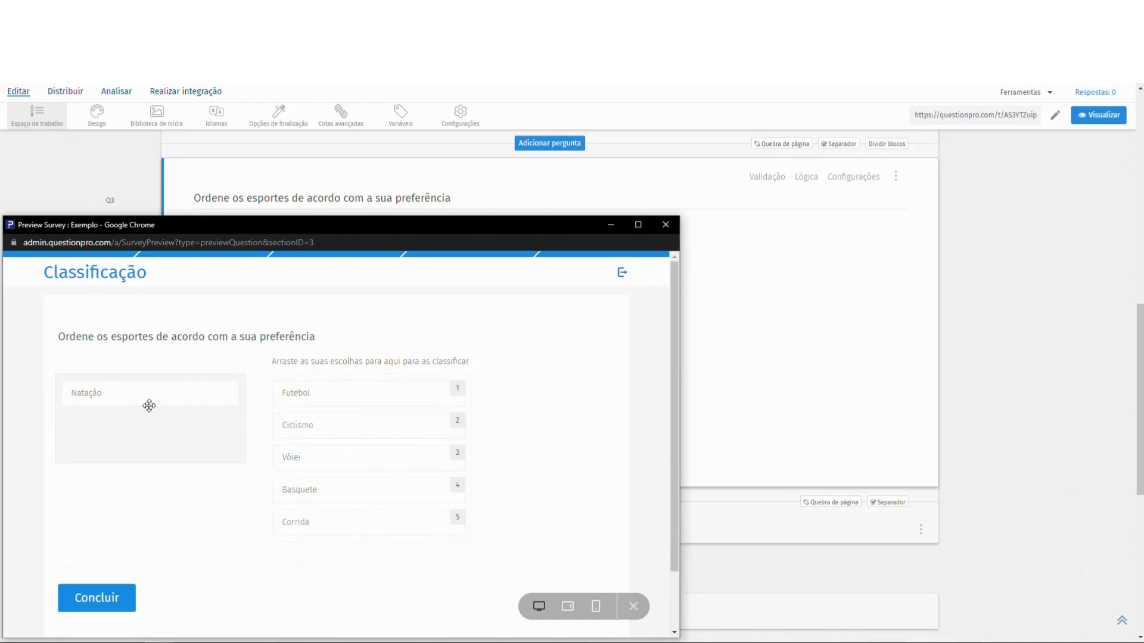
drag(149, 406, 343, 425)
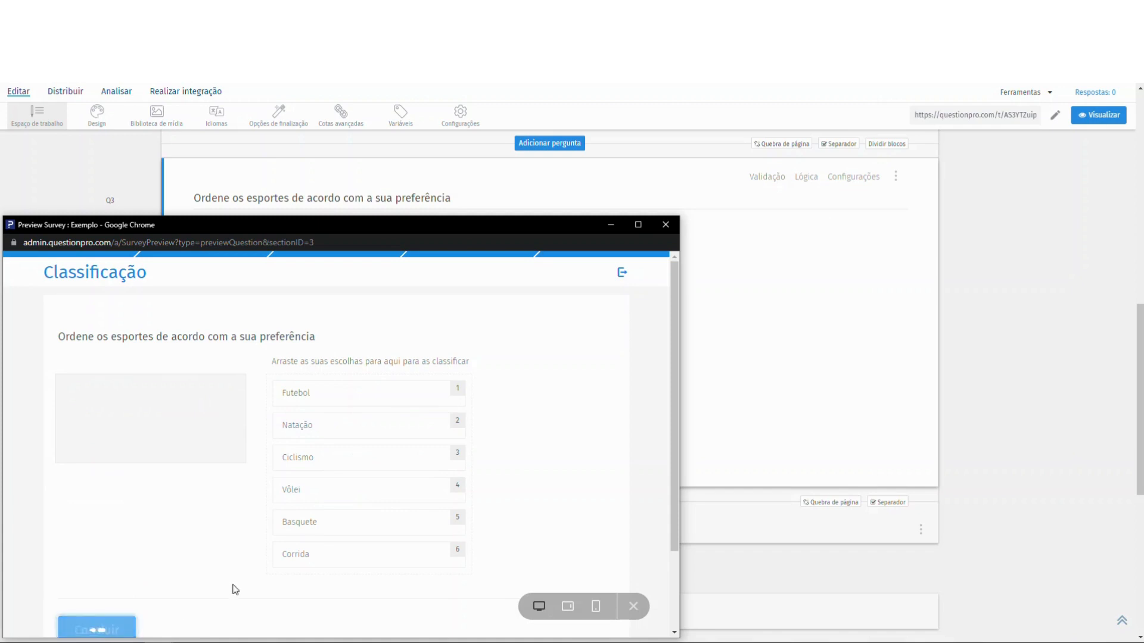
click(666, 225)
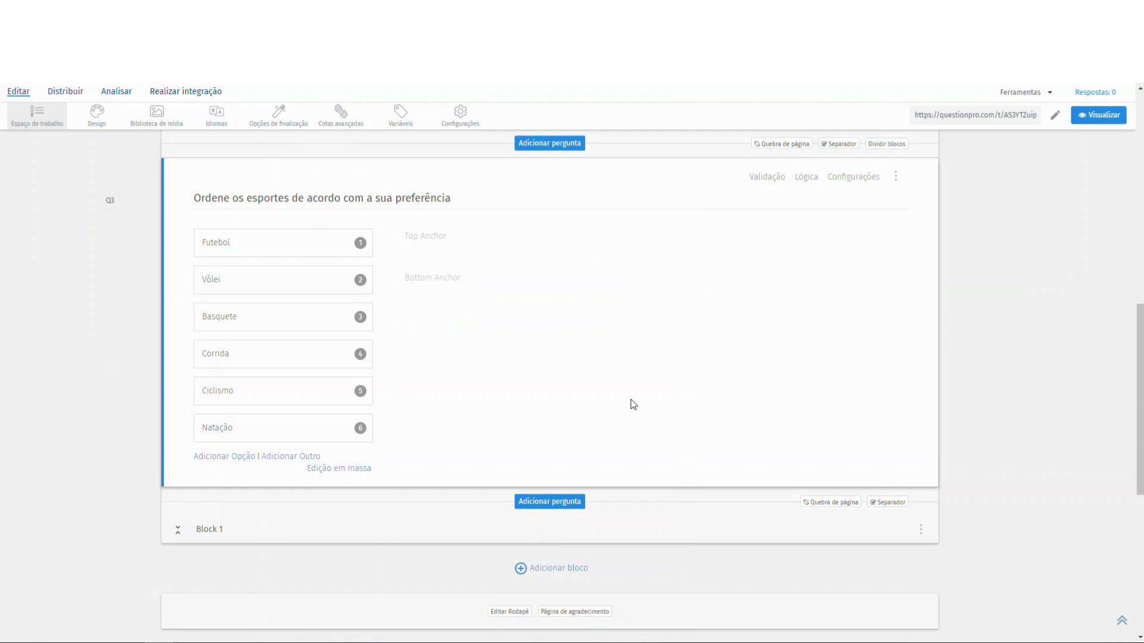
scroll(601, 393, up, 4)
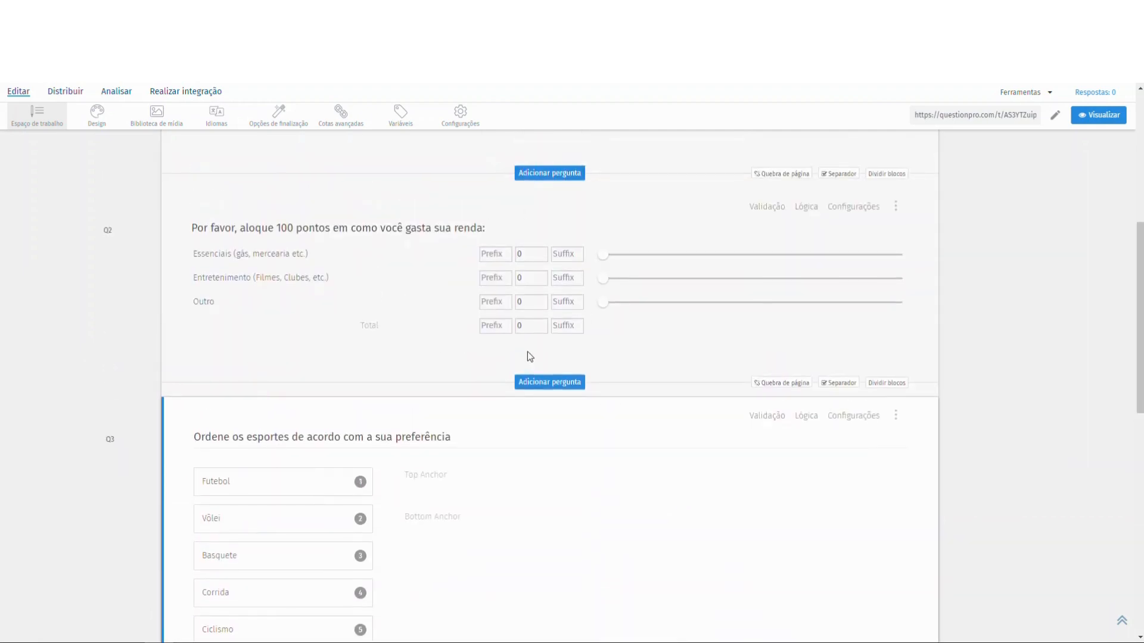